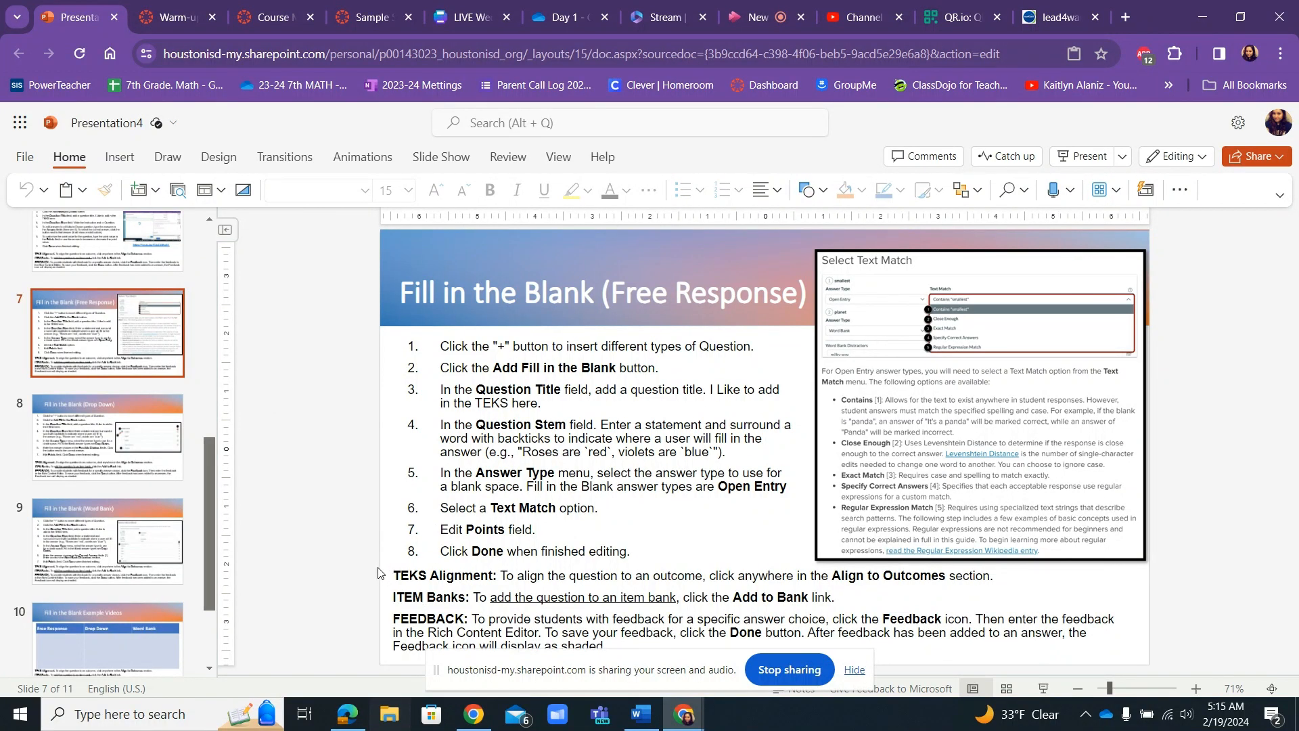
Review the TEKS alignment, item bank and feedback notes and the answer type and text match instructions on the Fill in the Blank slide.
click(417, 591)
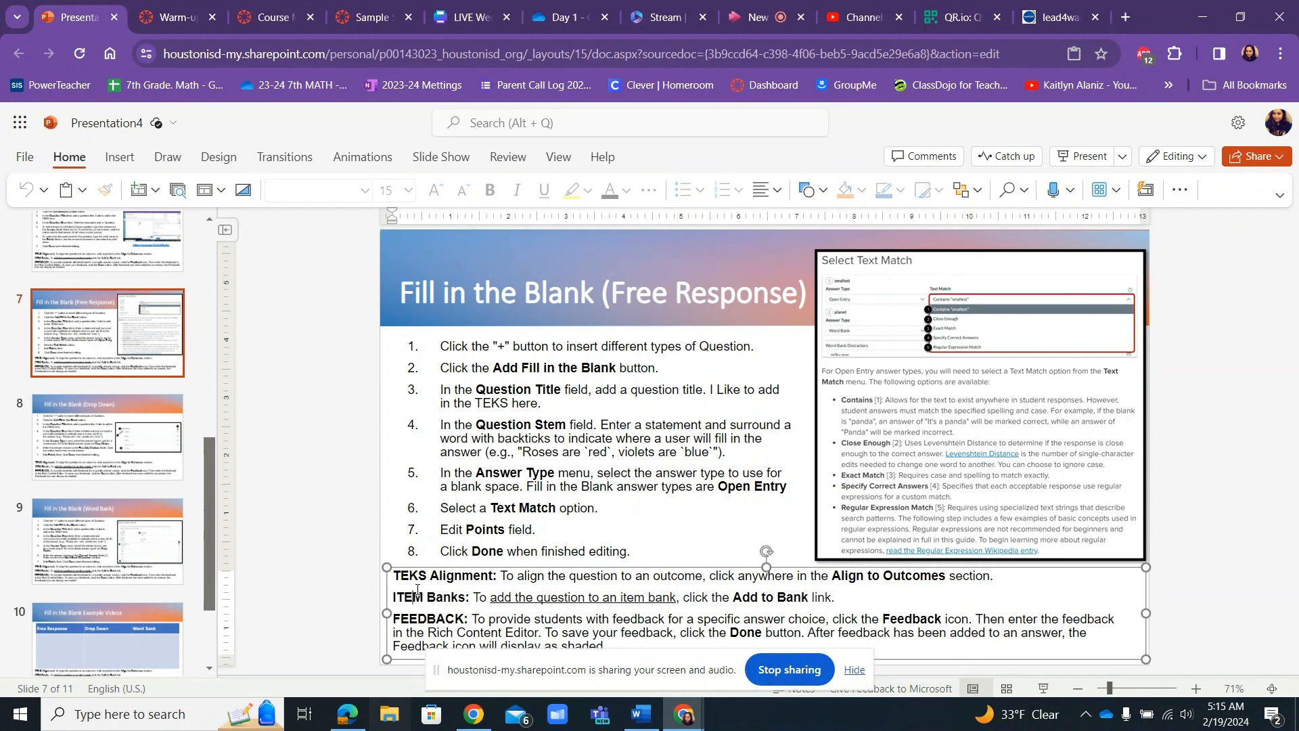
drag(395, 576, 487, 634)
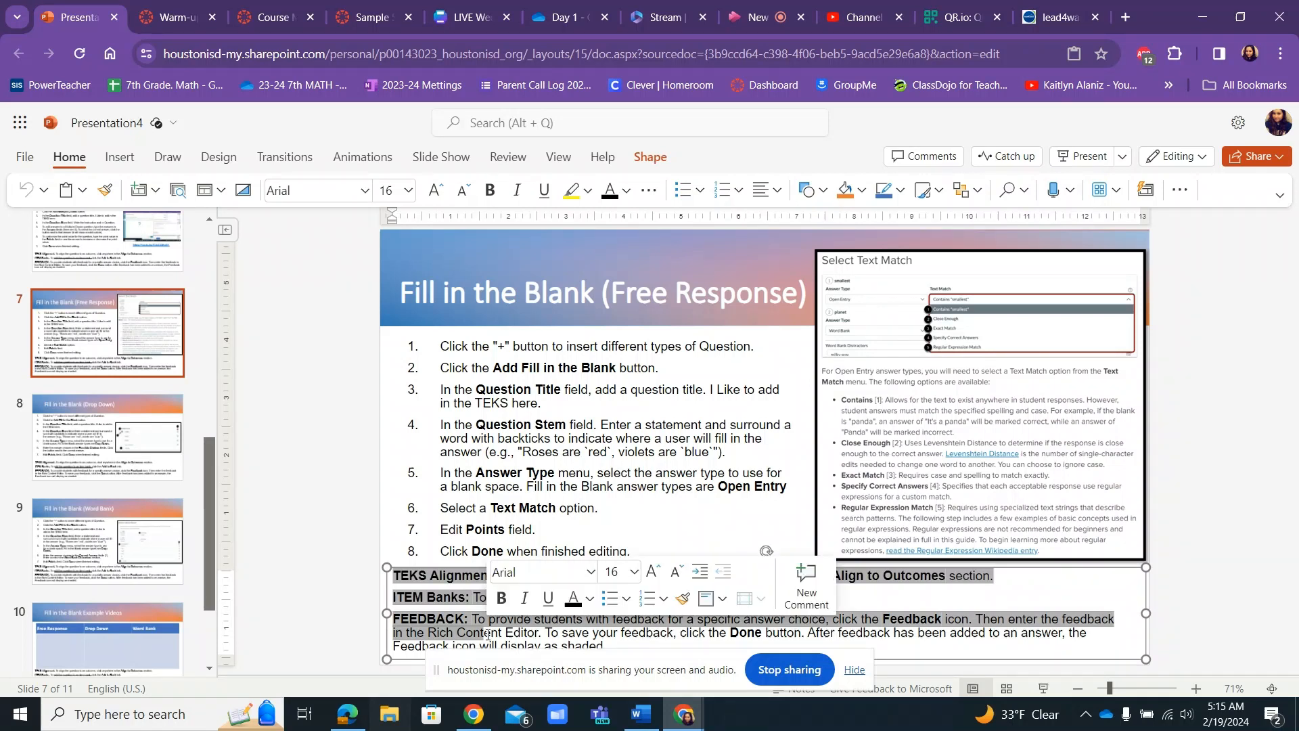
click(295, 558)
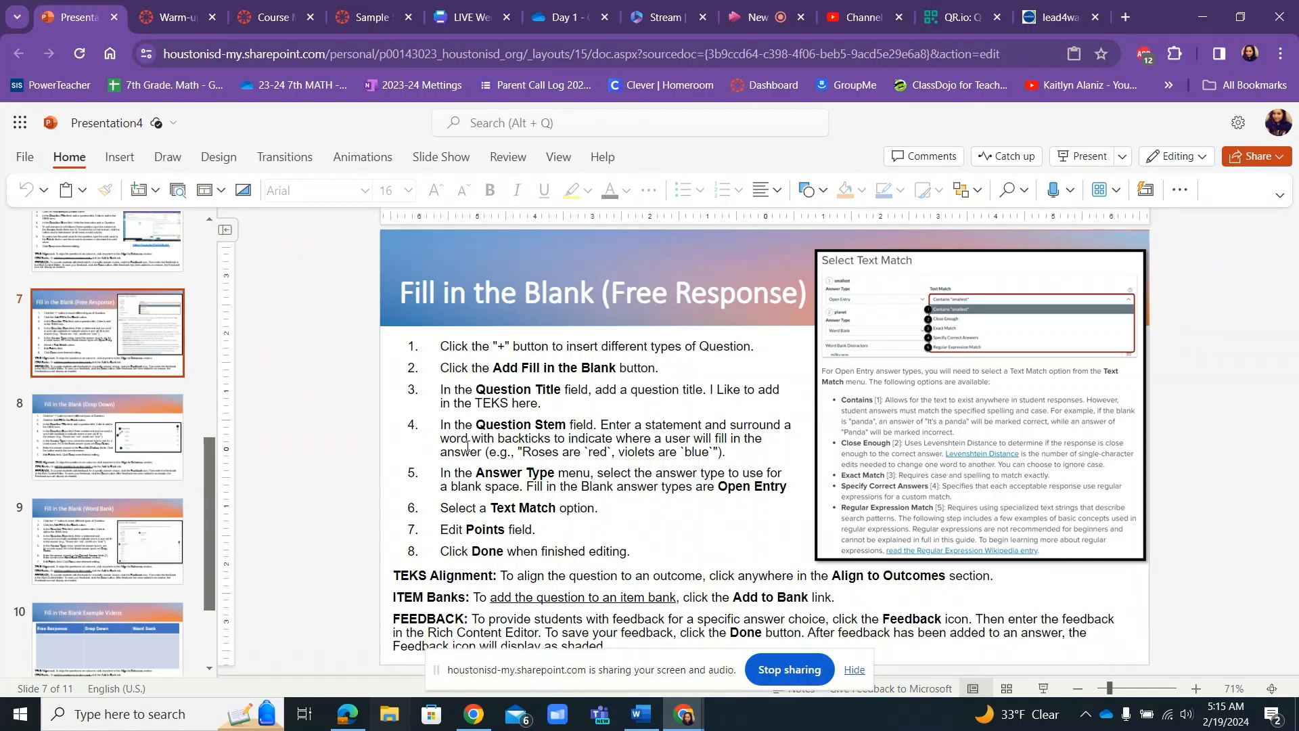
drag(445, 510, 614, 513)
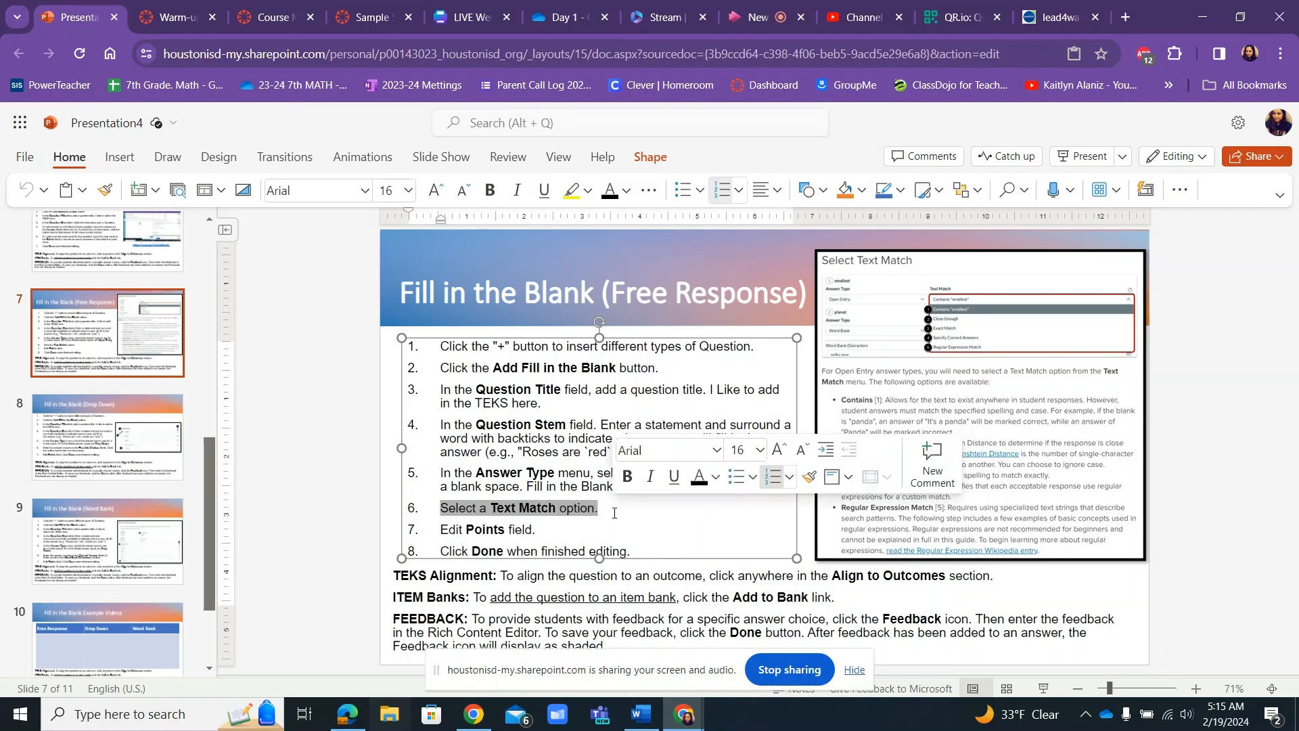
drag(442, 472, 601, 508)
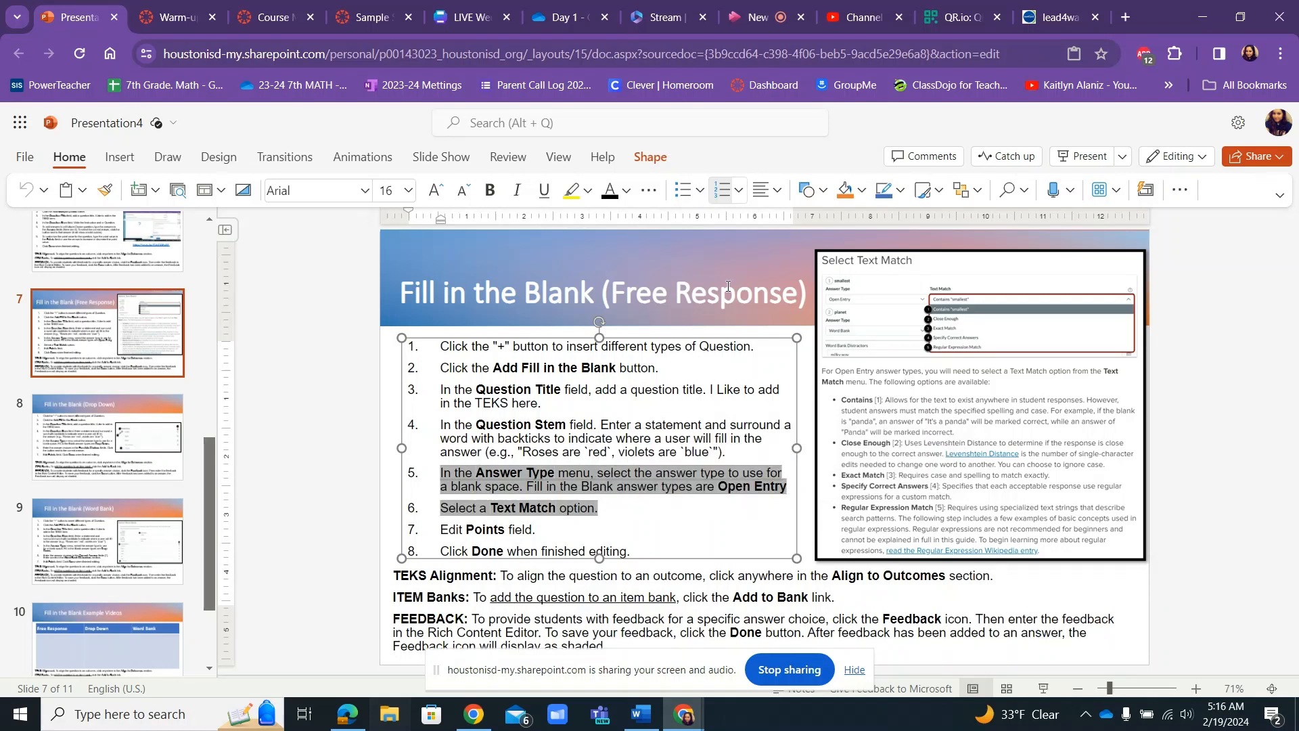
click(370, 264)
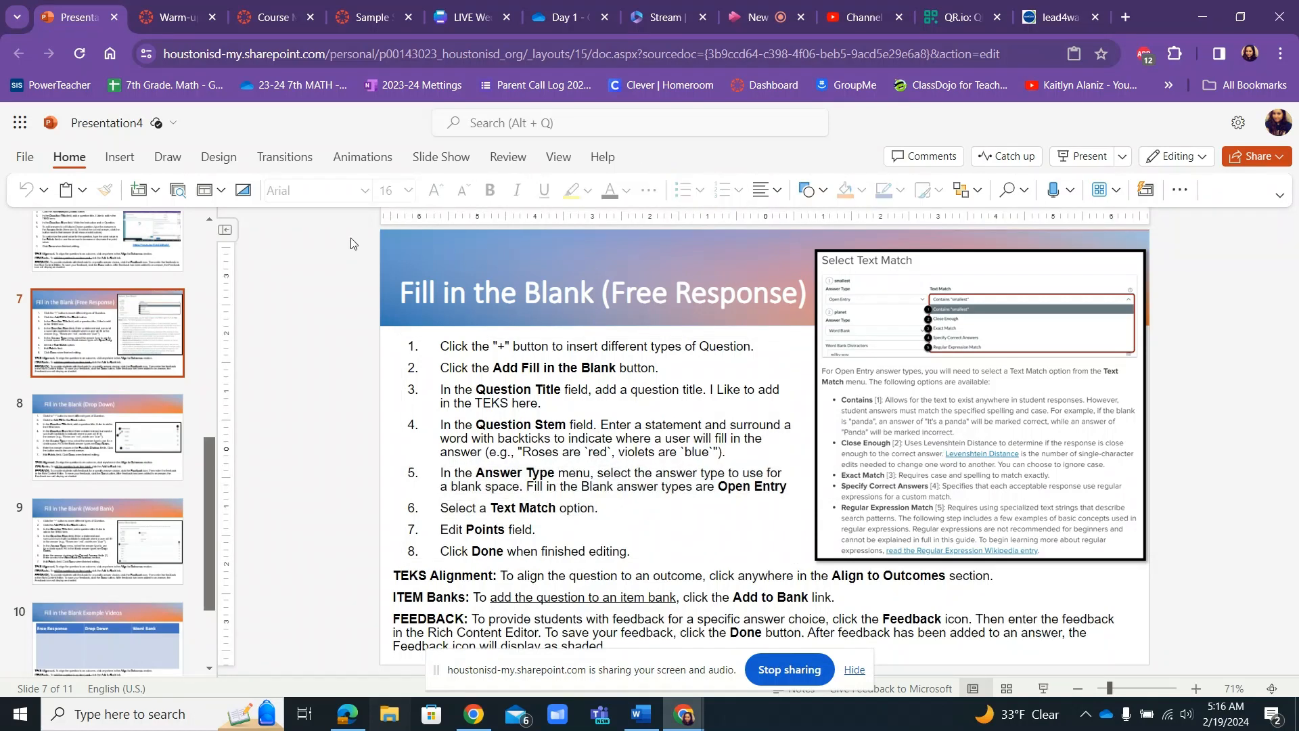
Switch to the Warm-up: Possible Outcomes quiz in Canvas and insert a Fill in the Blank question.
mouse_move(185, 22)
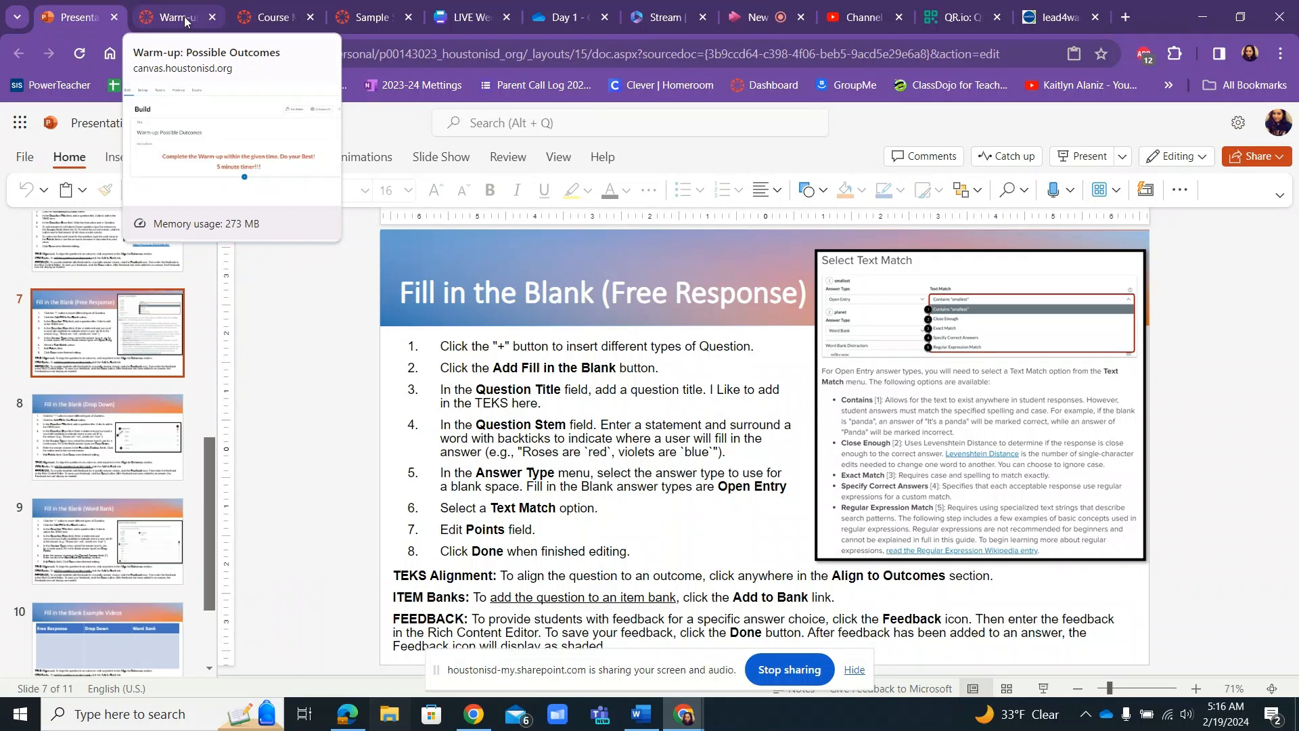
click(185, 21)
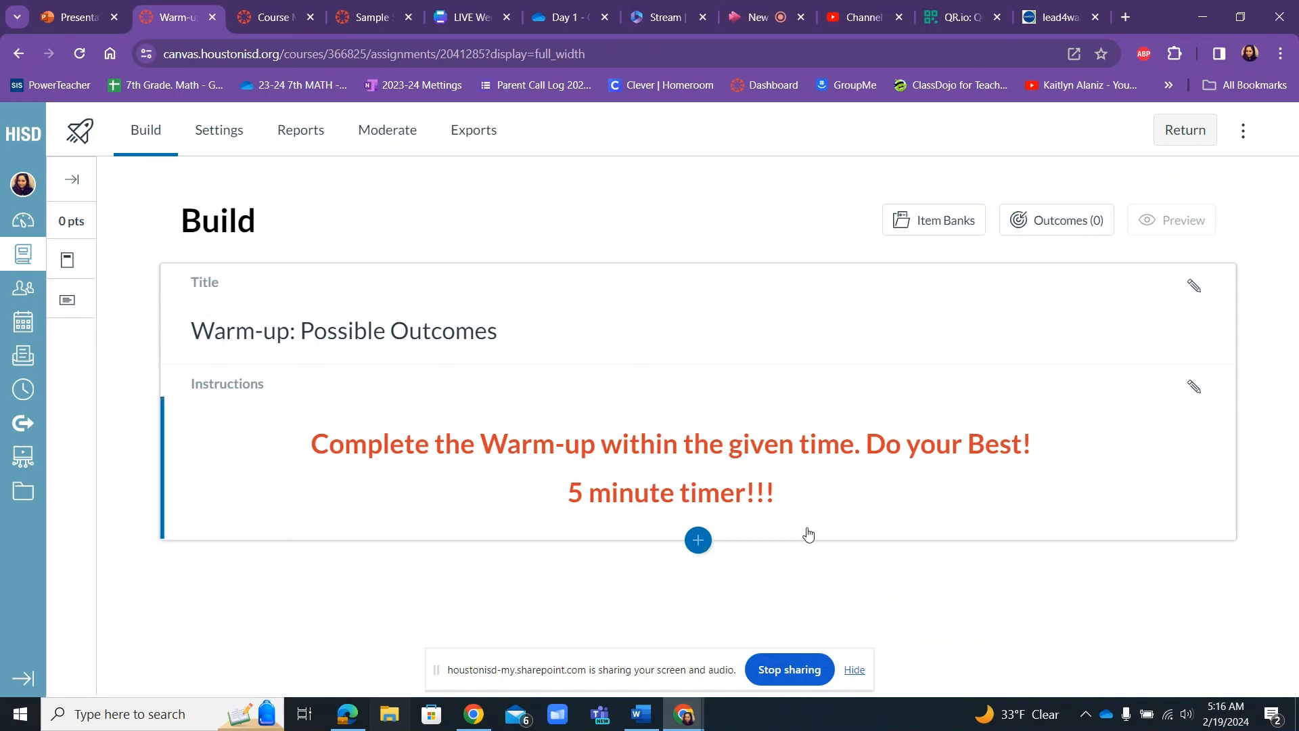
click(699, 541)
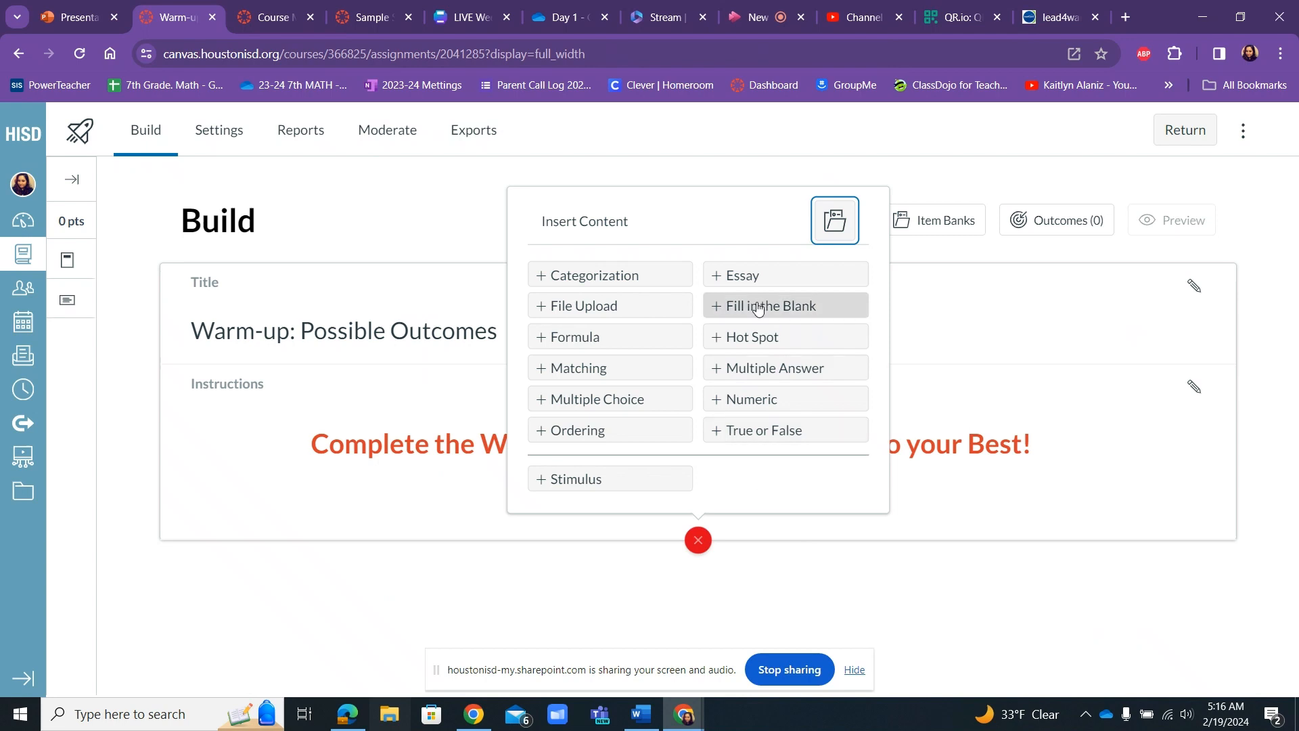
click(791, 311)
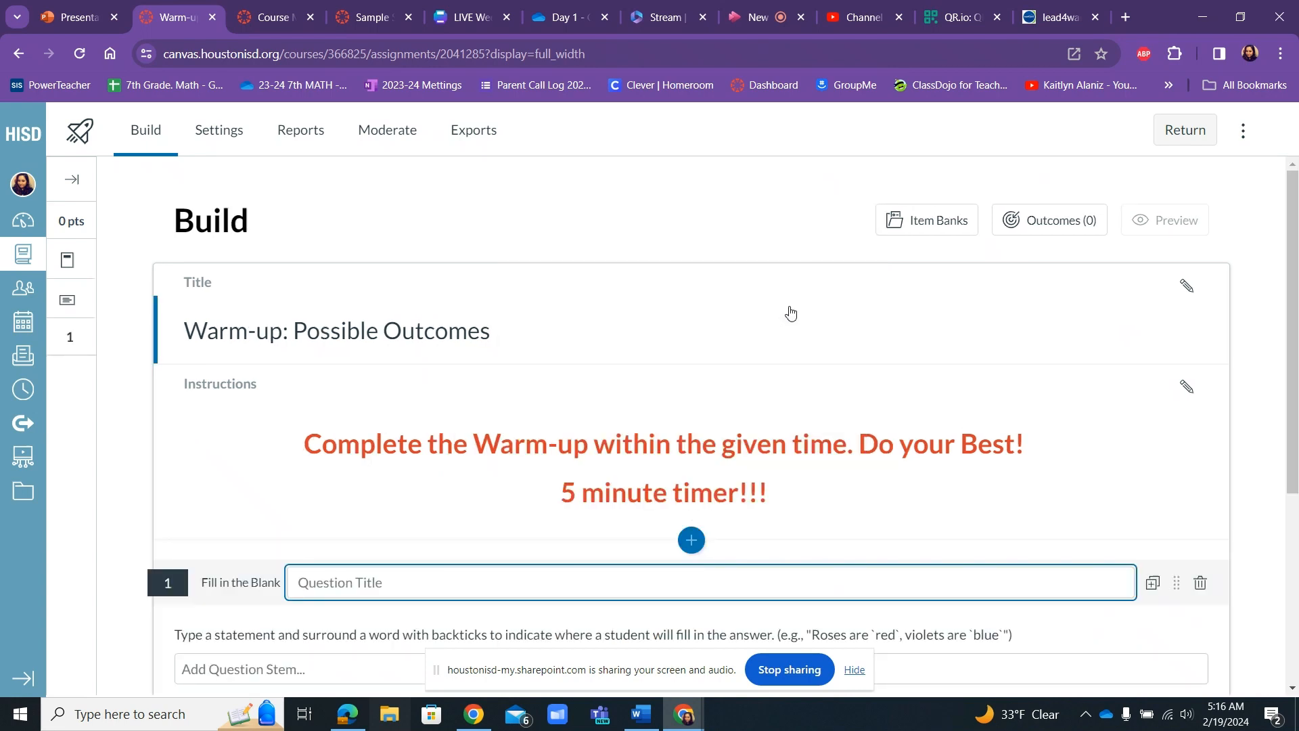
Title the new fill-in-the-blank question TEKS 7.6A.
drag(1291, 292, 1275, 477)
click(351, 279)
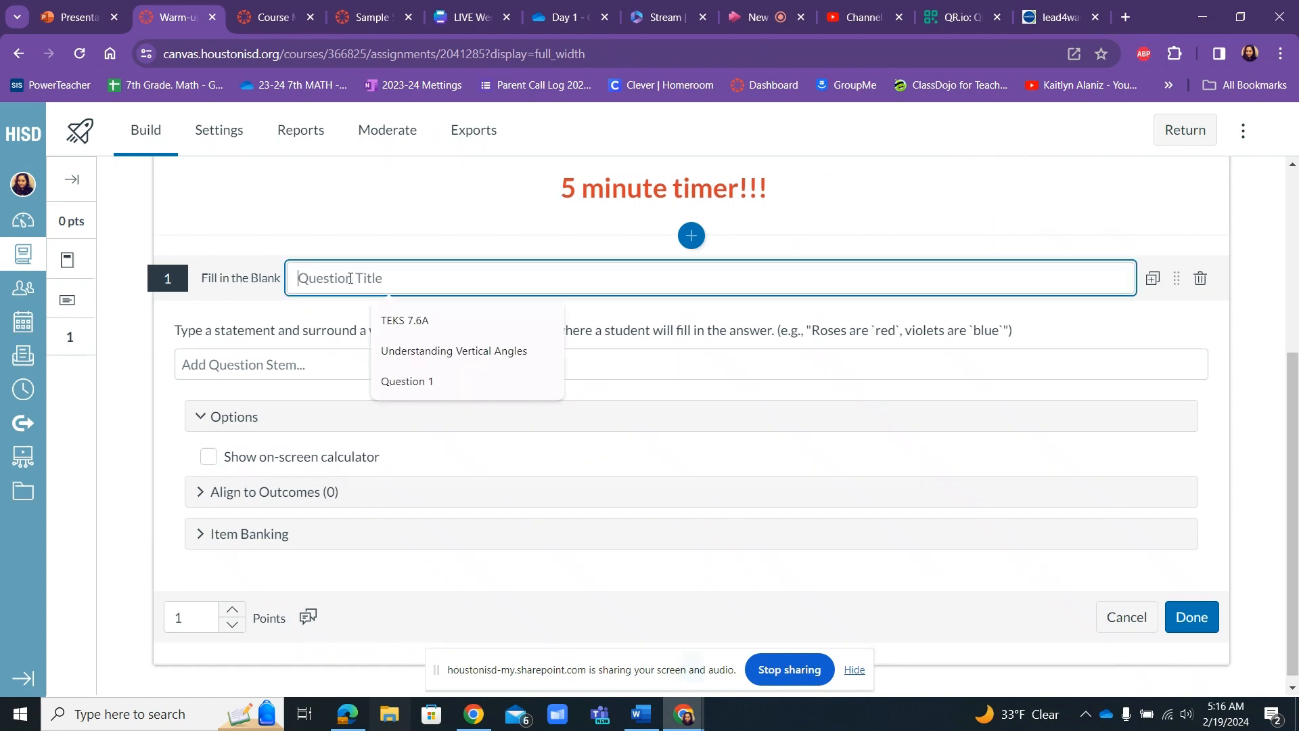
click(404, 321)
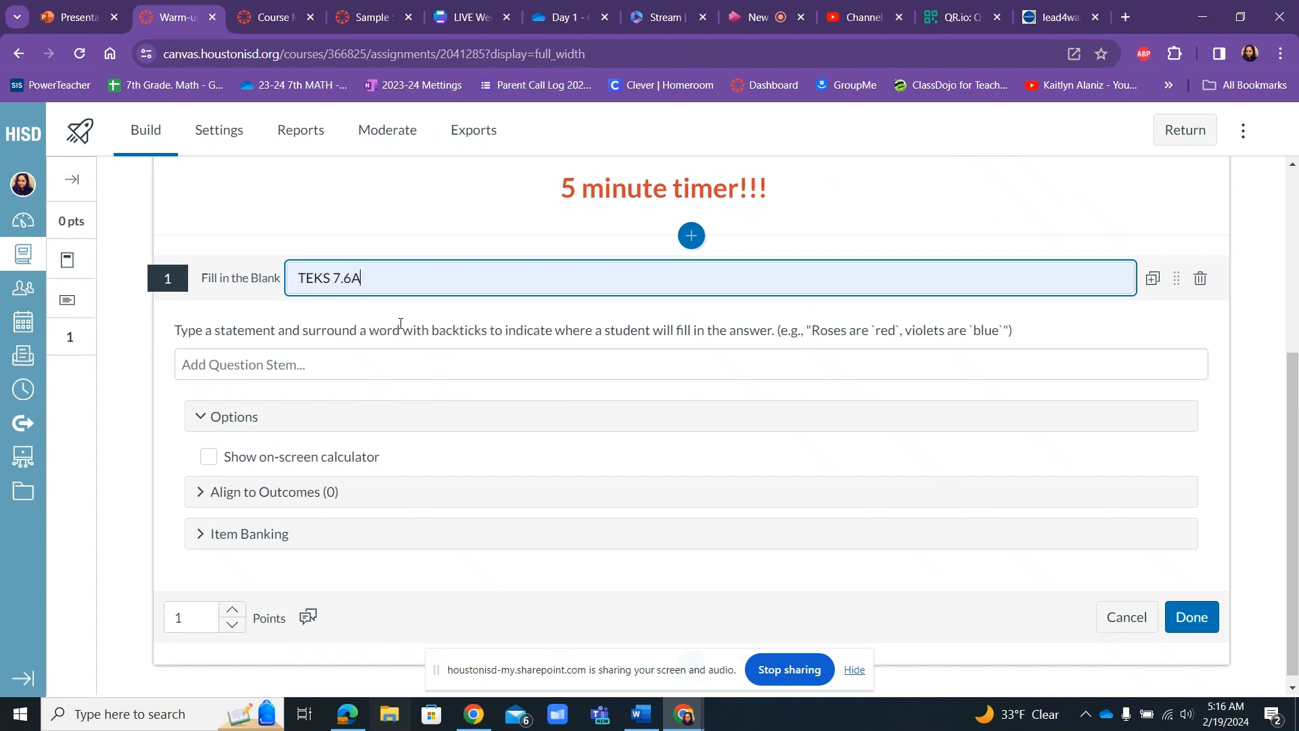
Read the question stem hint on surrounding answer words with backticks, including its red and blue examples.
click(266, 365)
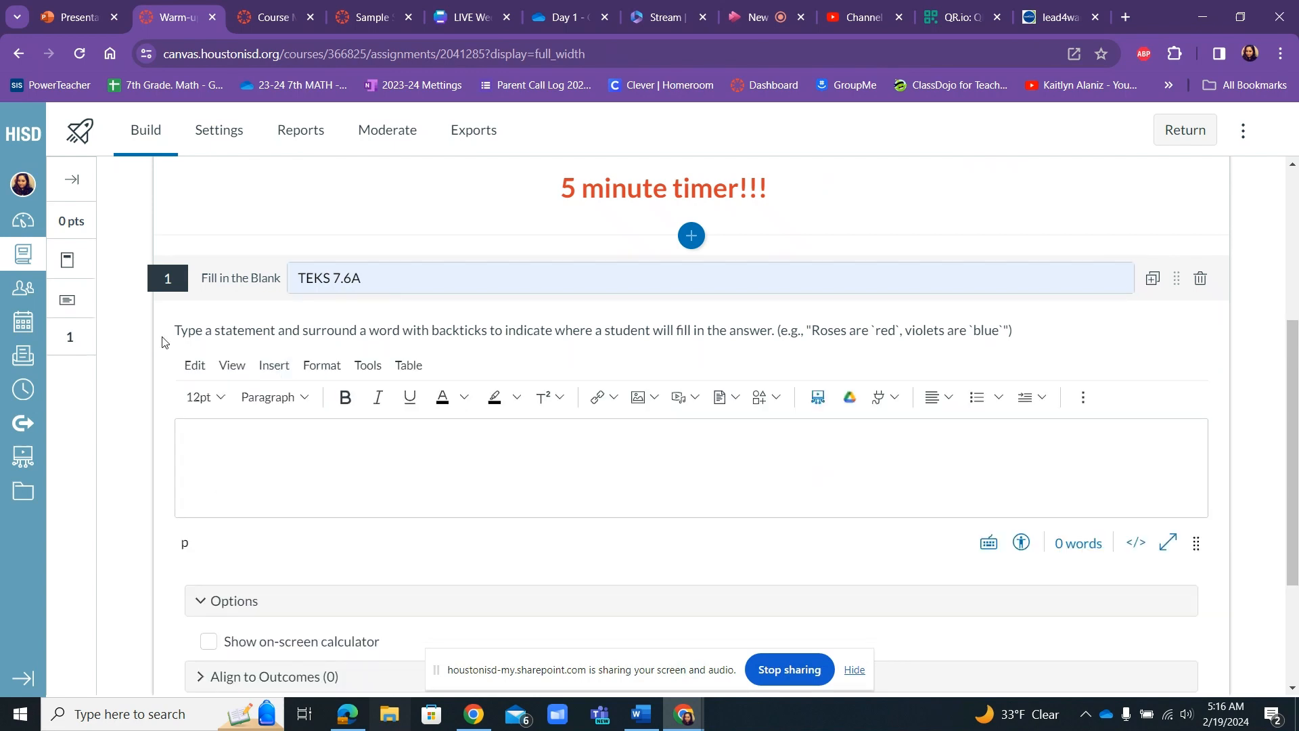
click(345, 332)
drag(361, 331, 1028, 340)
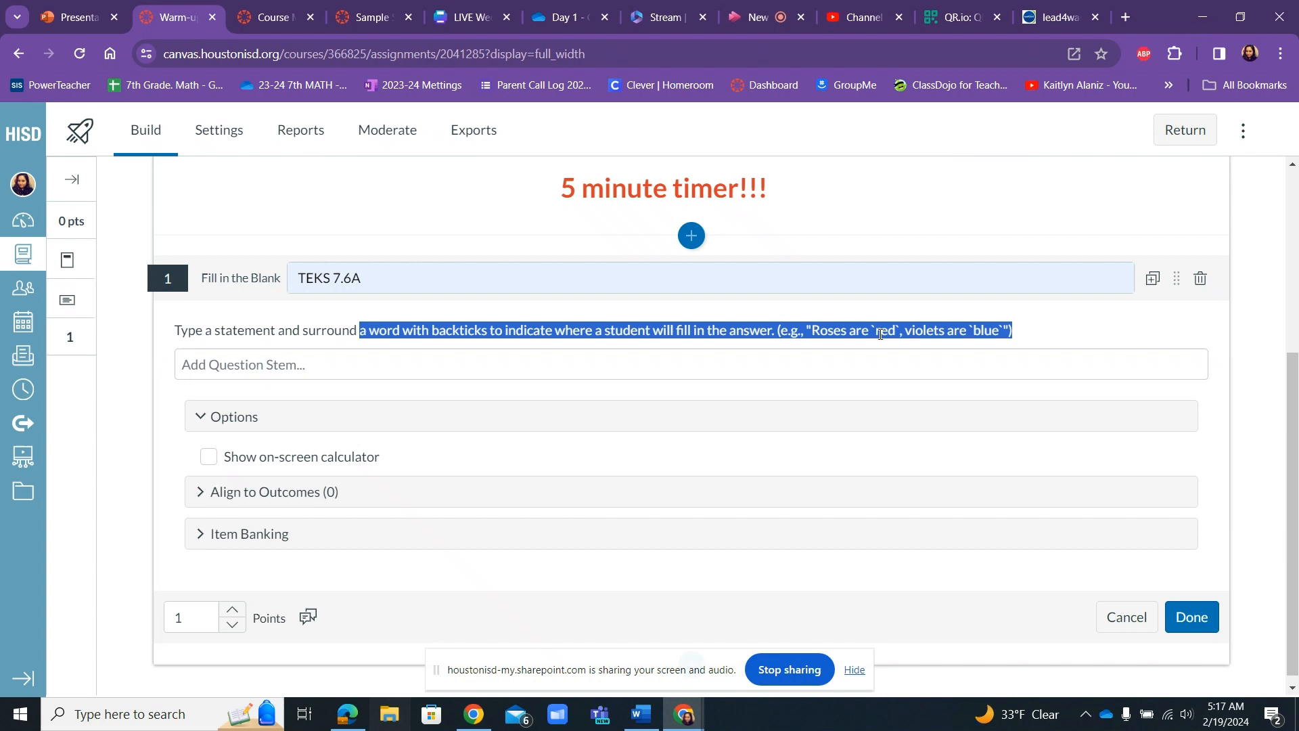
drag(900, 330, 872, 328)
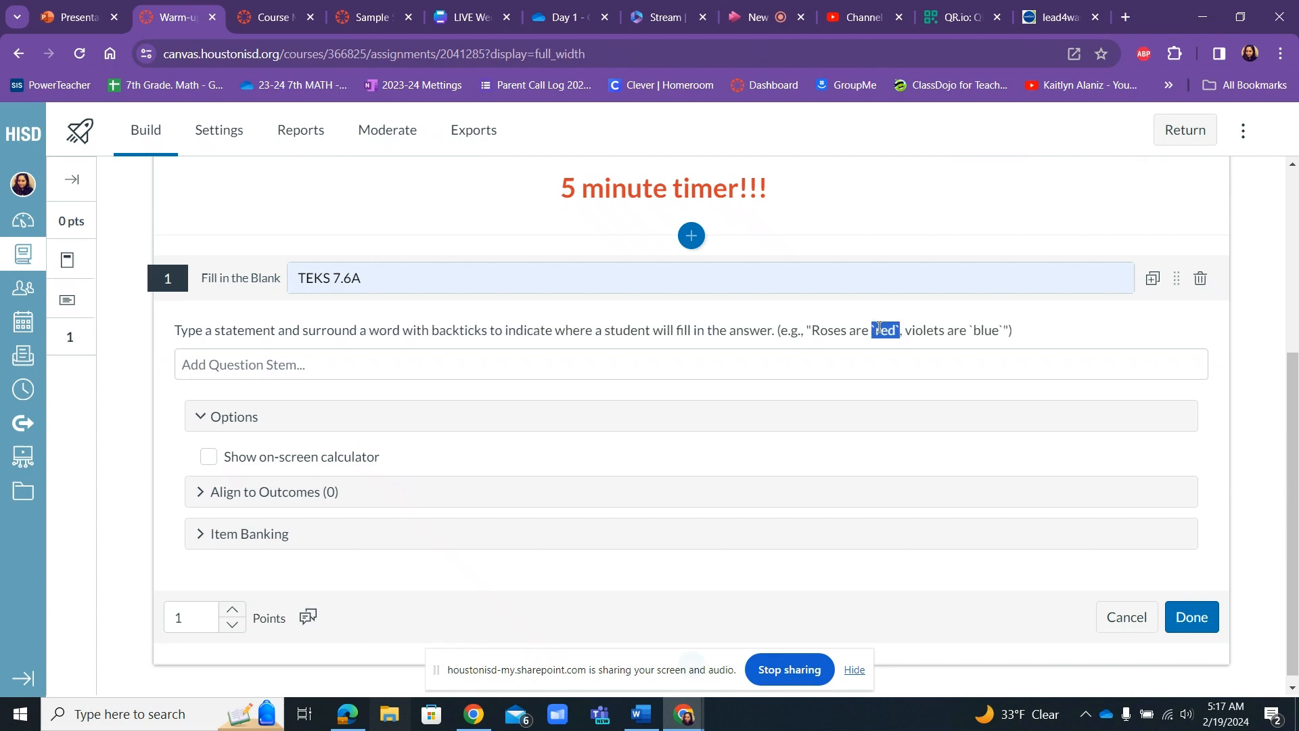
click(969, 329)
drag(970, 329, 1005, 330)
Enter "What are the chances of landing on" as the question stem's opening text.
click(287, 357)
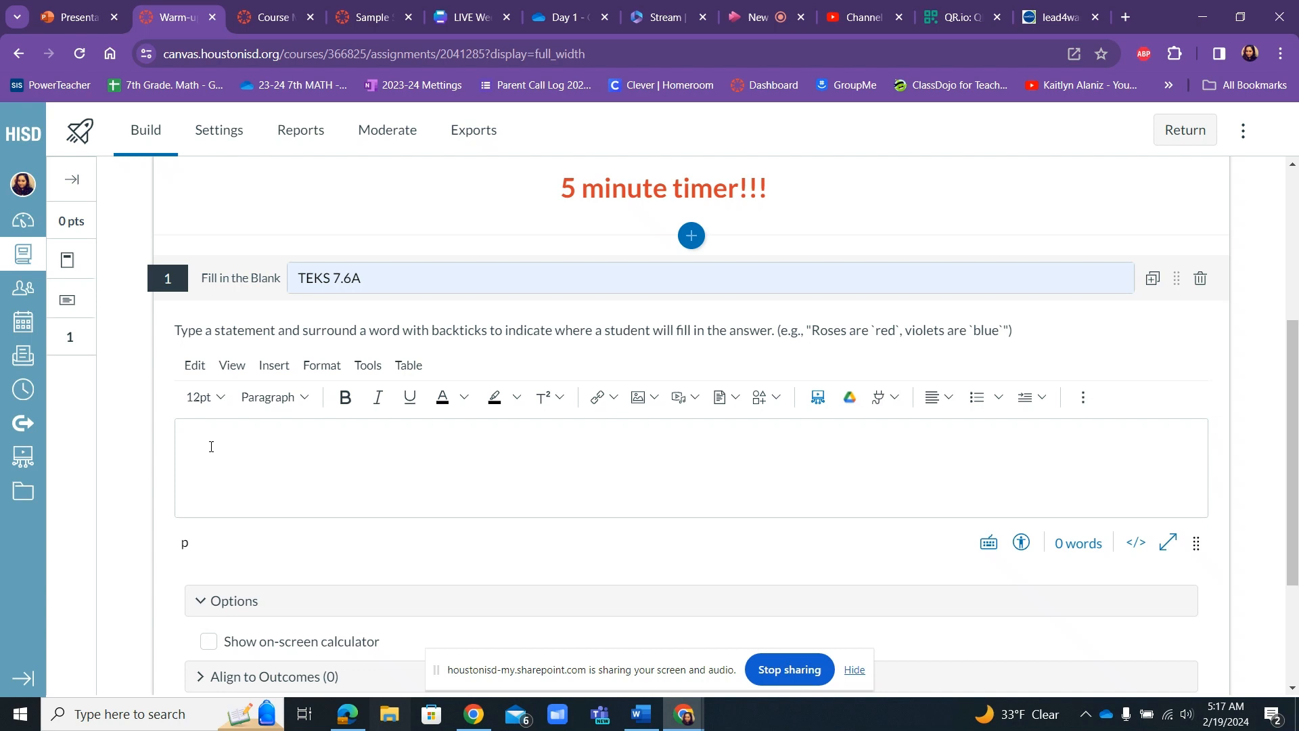
text(What are the d)
text(hances of landing o)
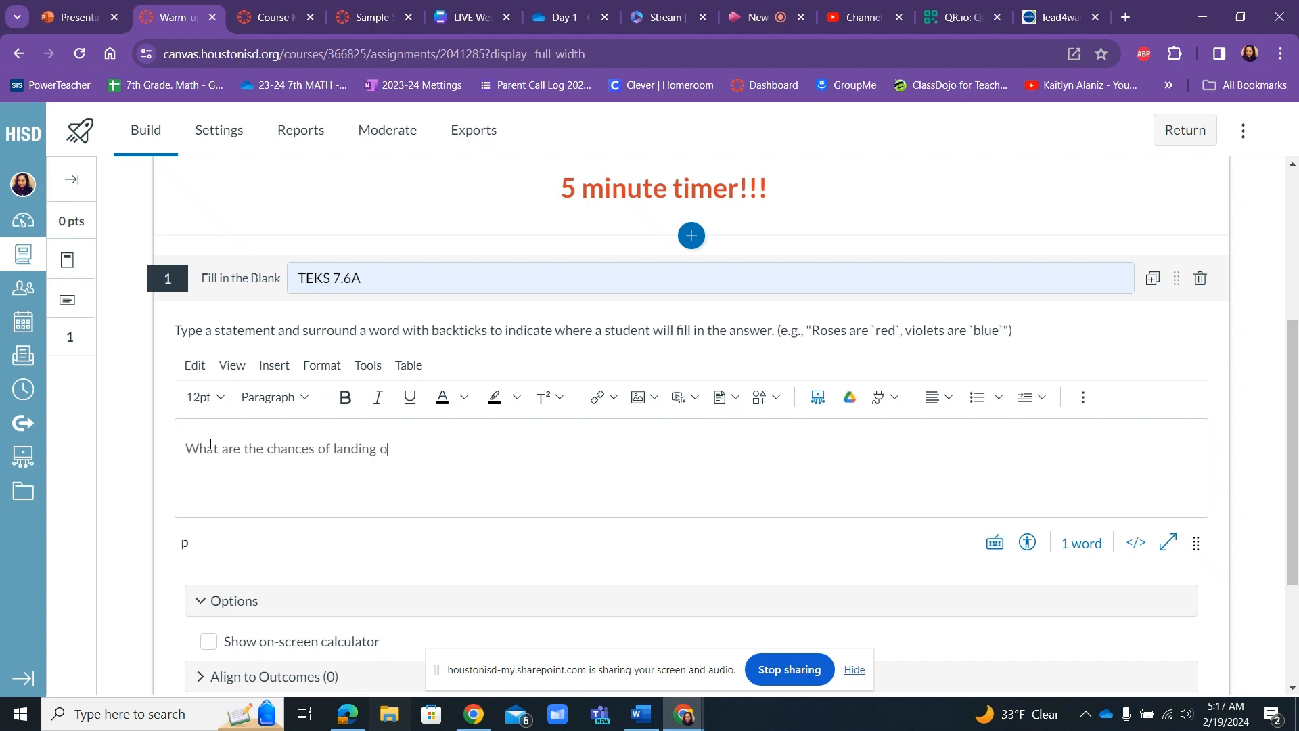
text(n)
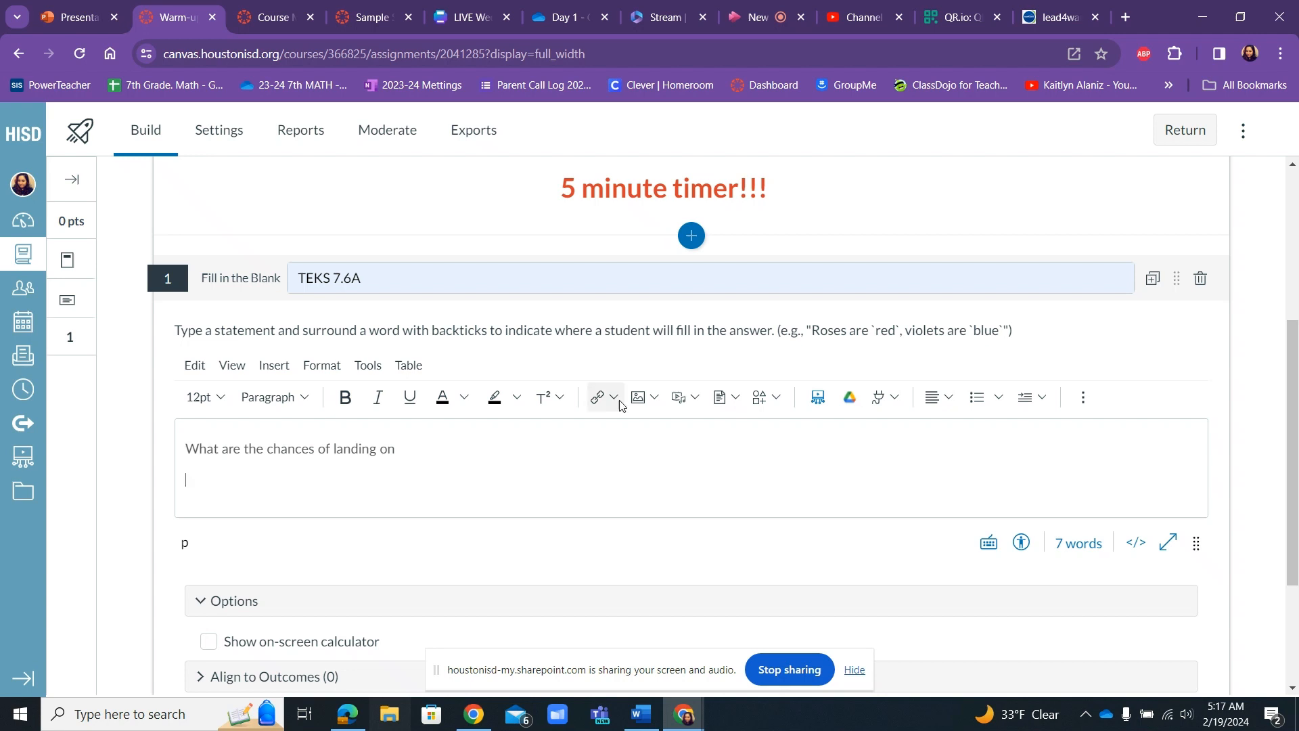
Insert the lettered spinner image W3 from the Sample Space Warm-up folder below the question text.
click(648, 406)
click(651, 432)
click(651, 436)
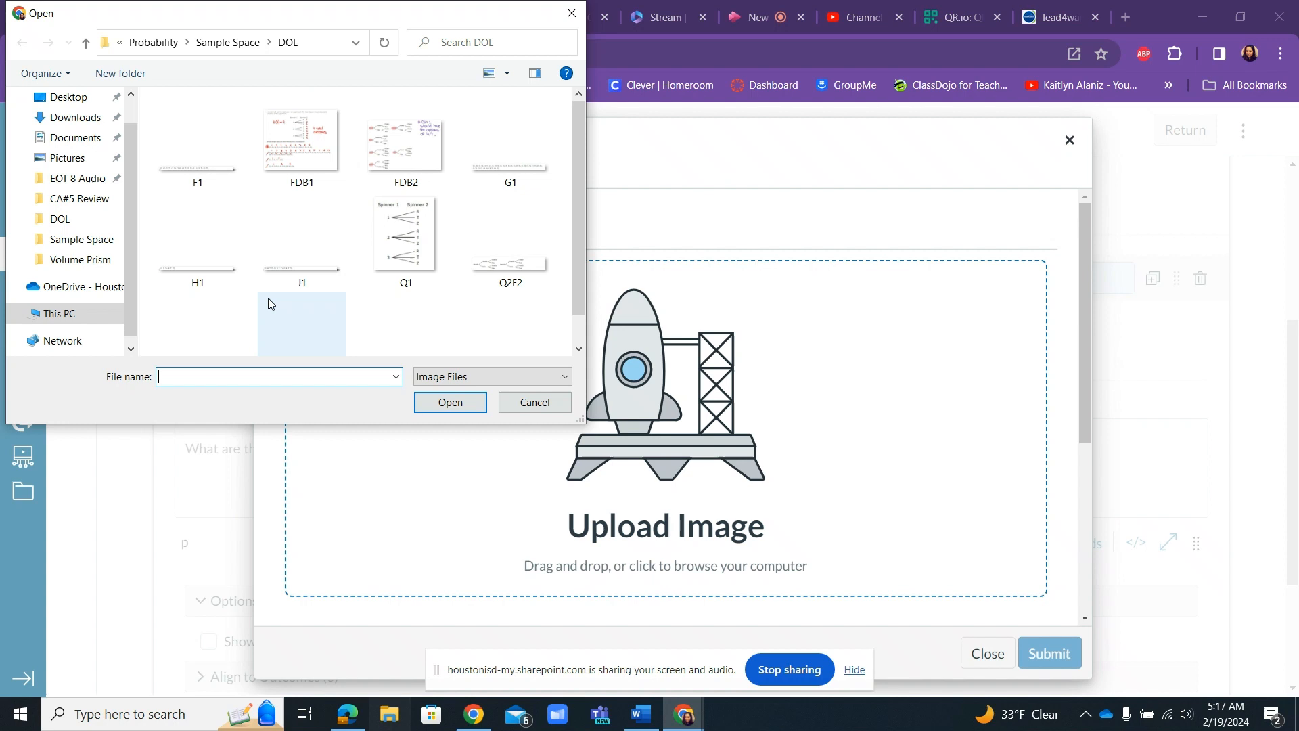
click(238, 44)
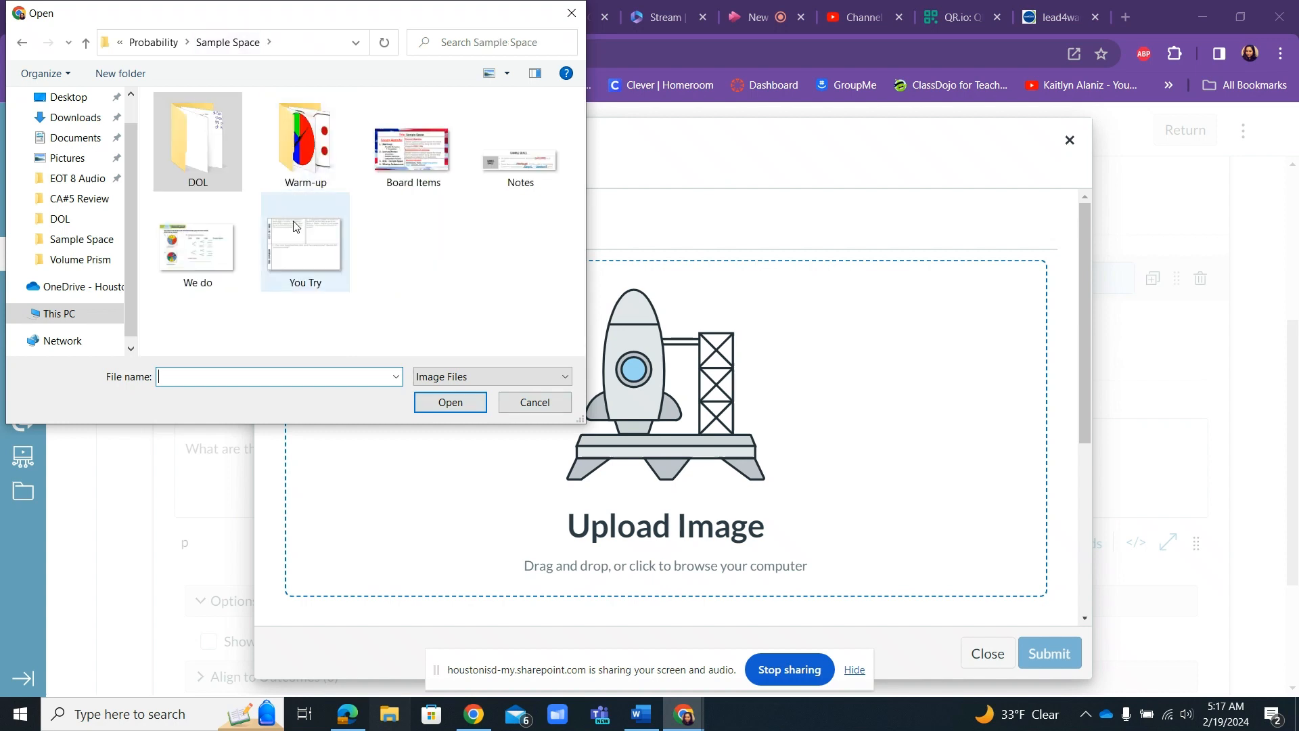
double_click(321, 141)
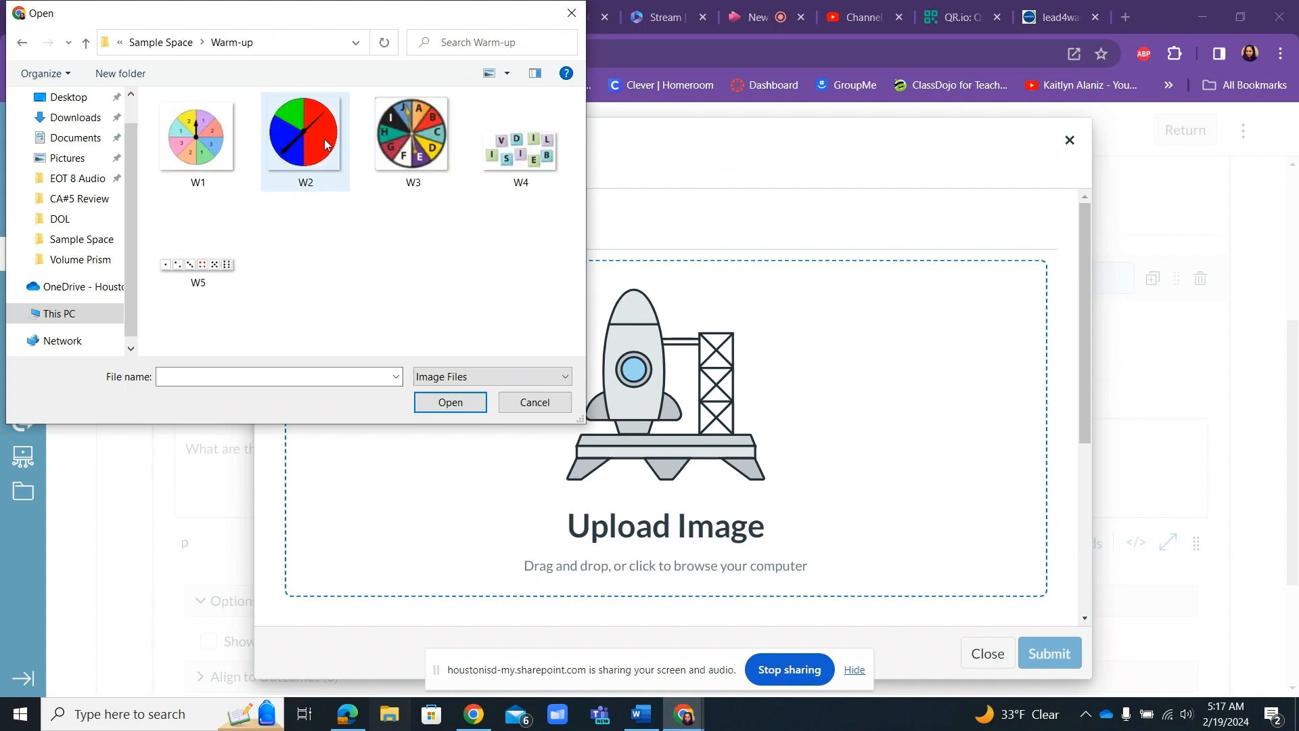
click(194, 140)
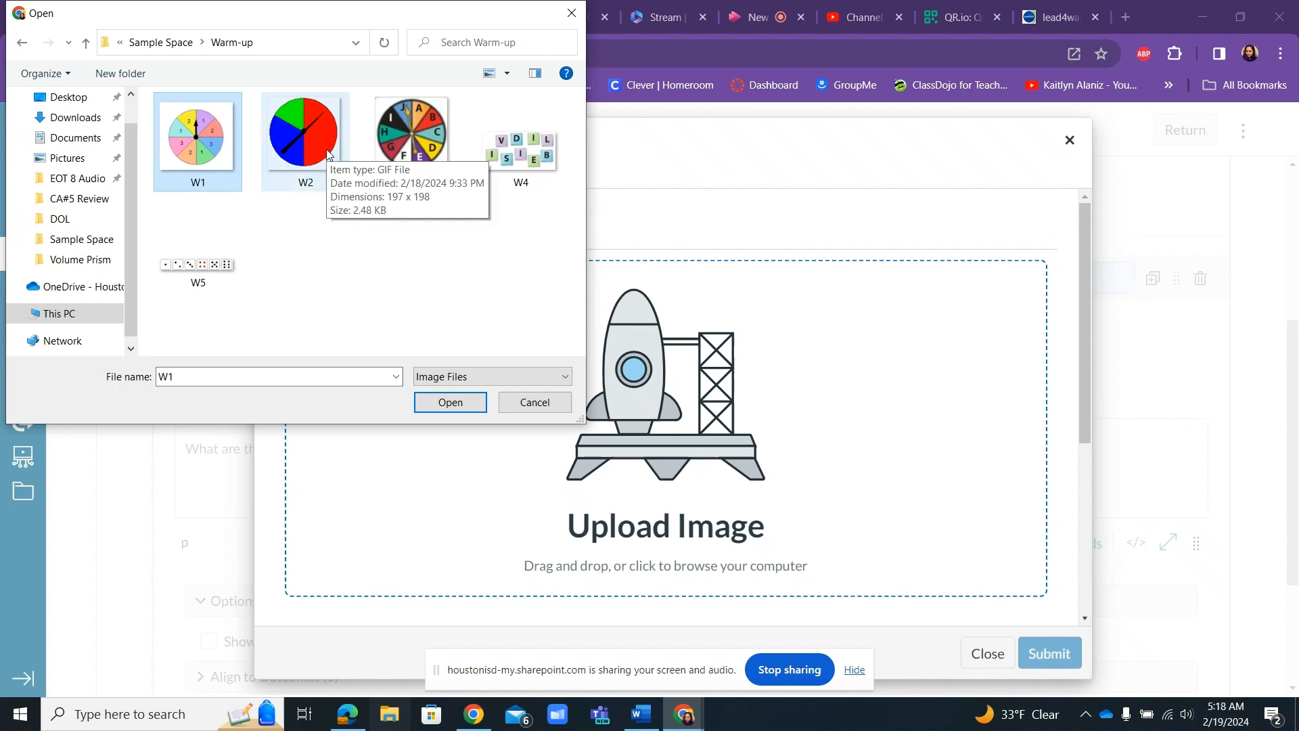
click(437, 145)
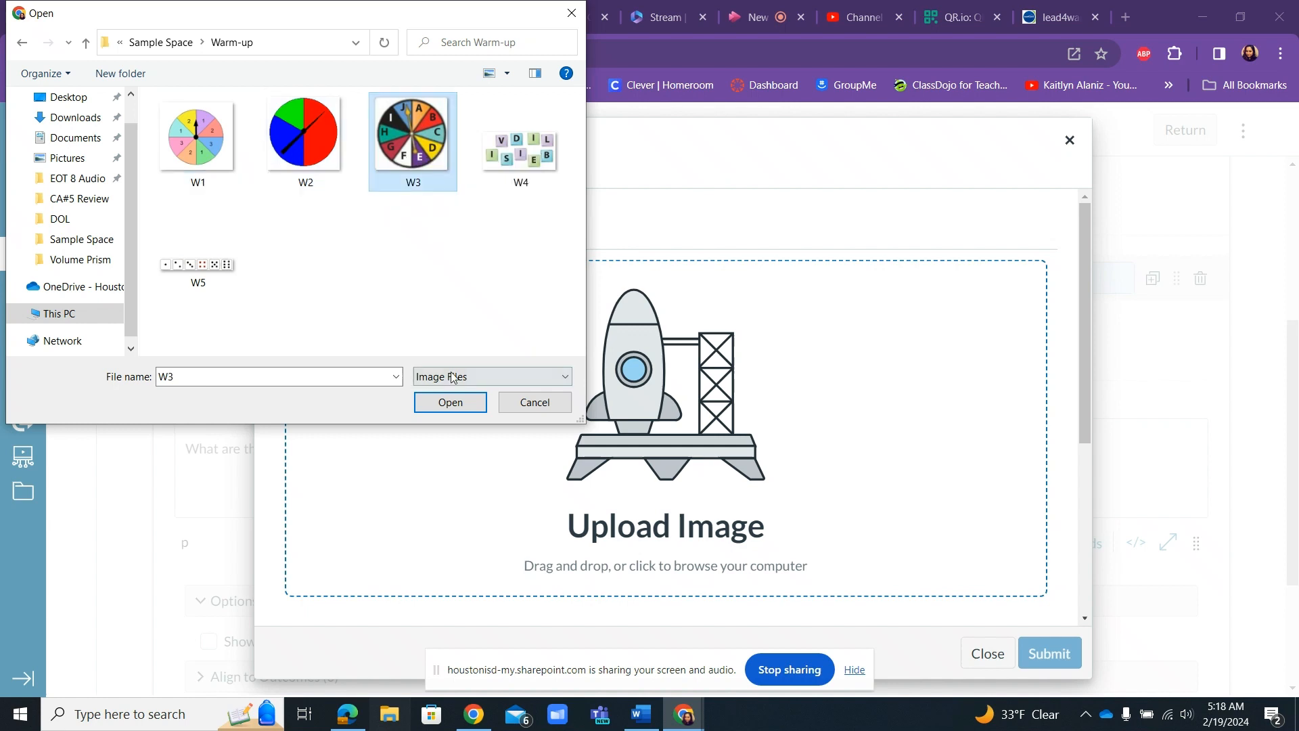
click(451, 402)
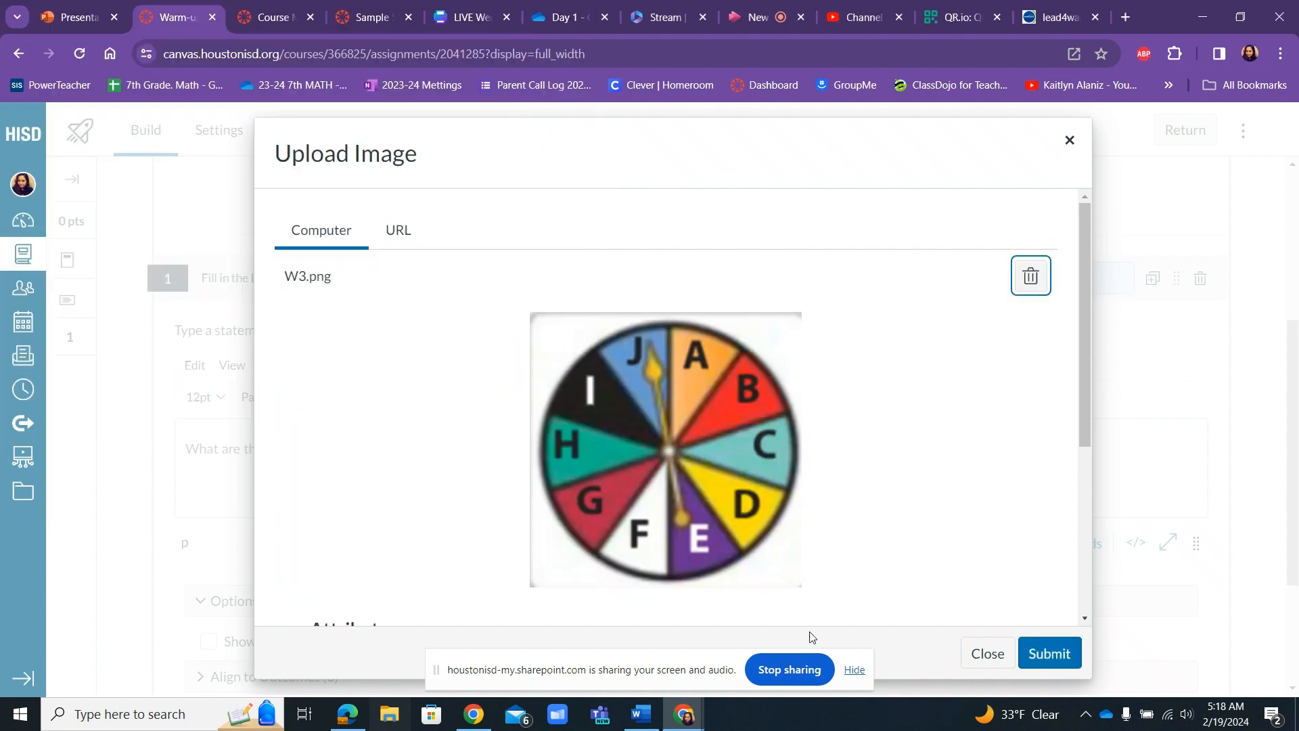
click(1046, 651)
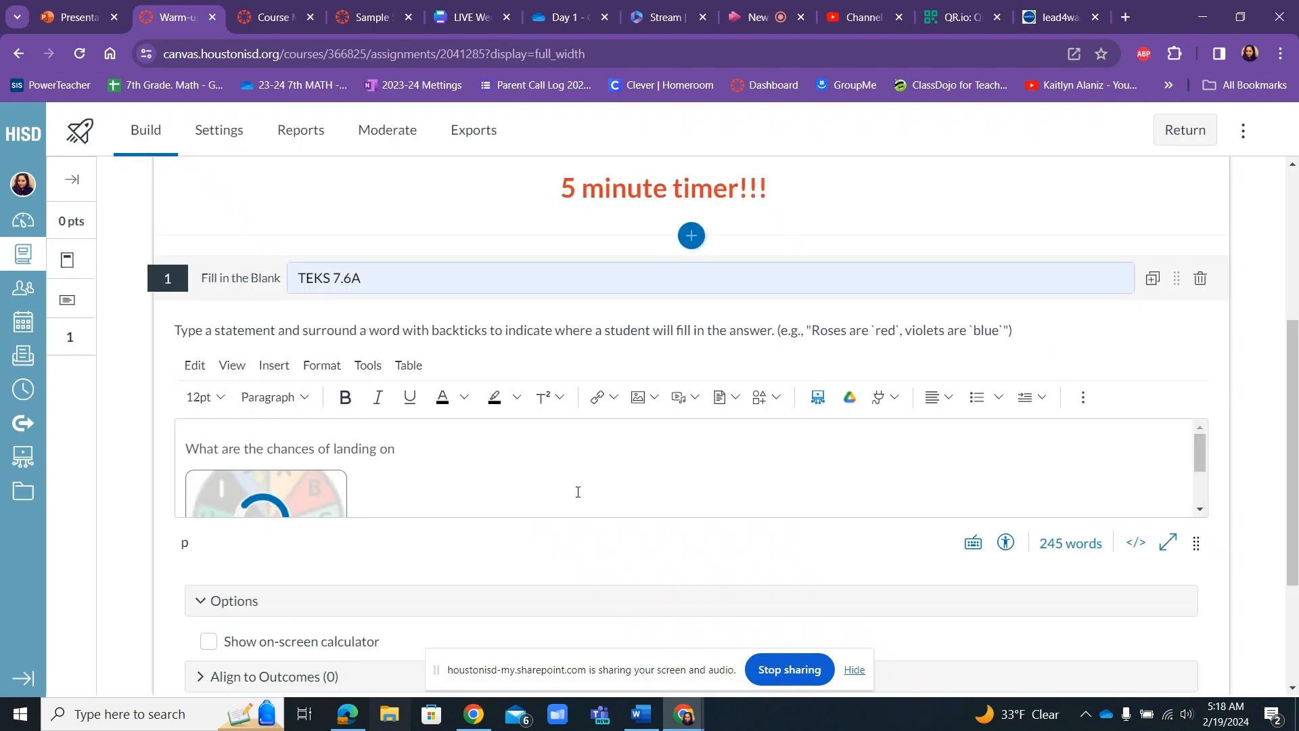
Enlarge the question stem editor so the whole spinner image fits inside it.
scroll(496, 480, down, 1)
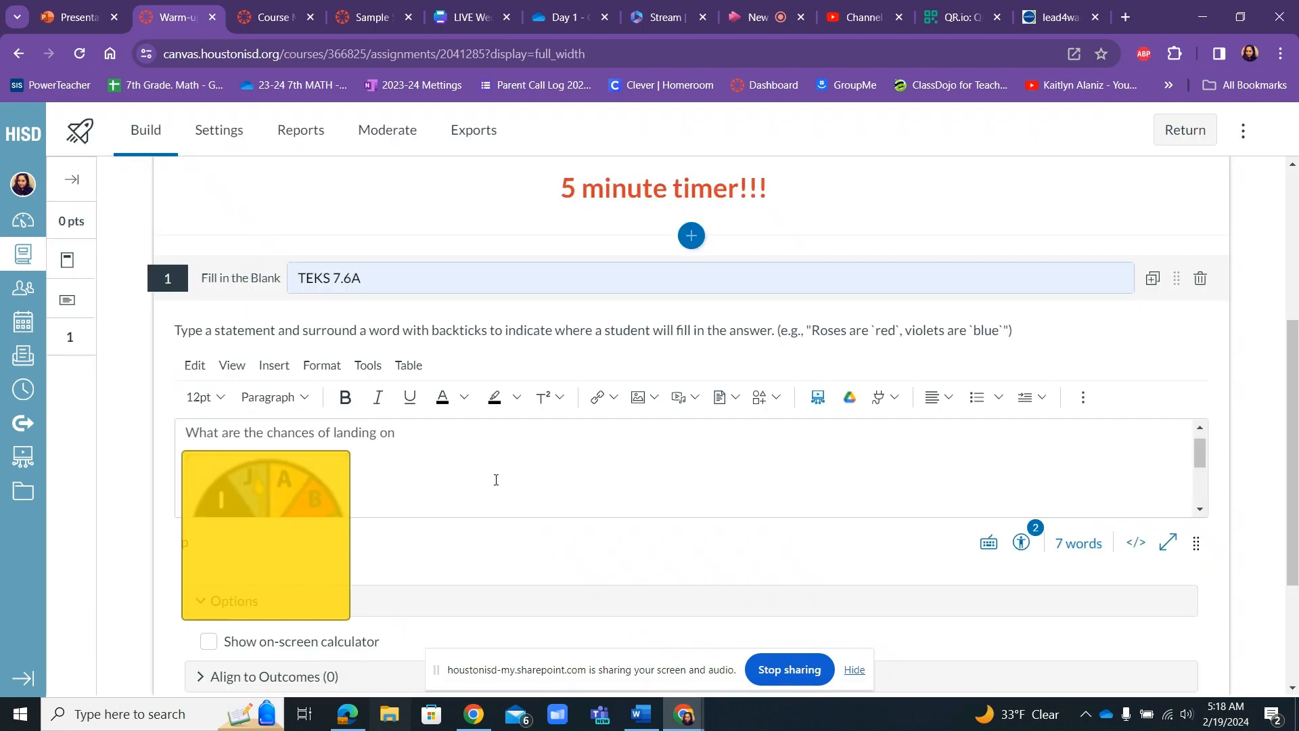
drag(1298, 360, 1298, 432)
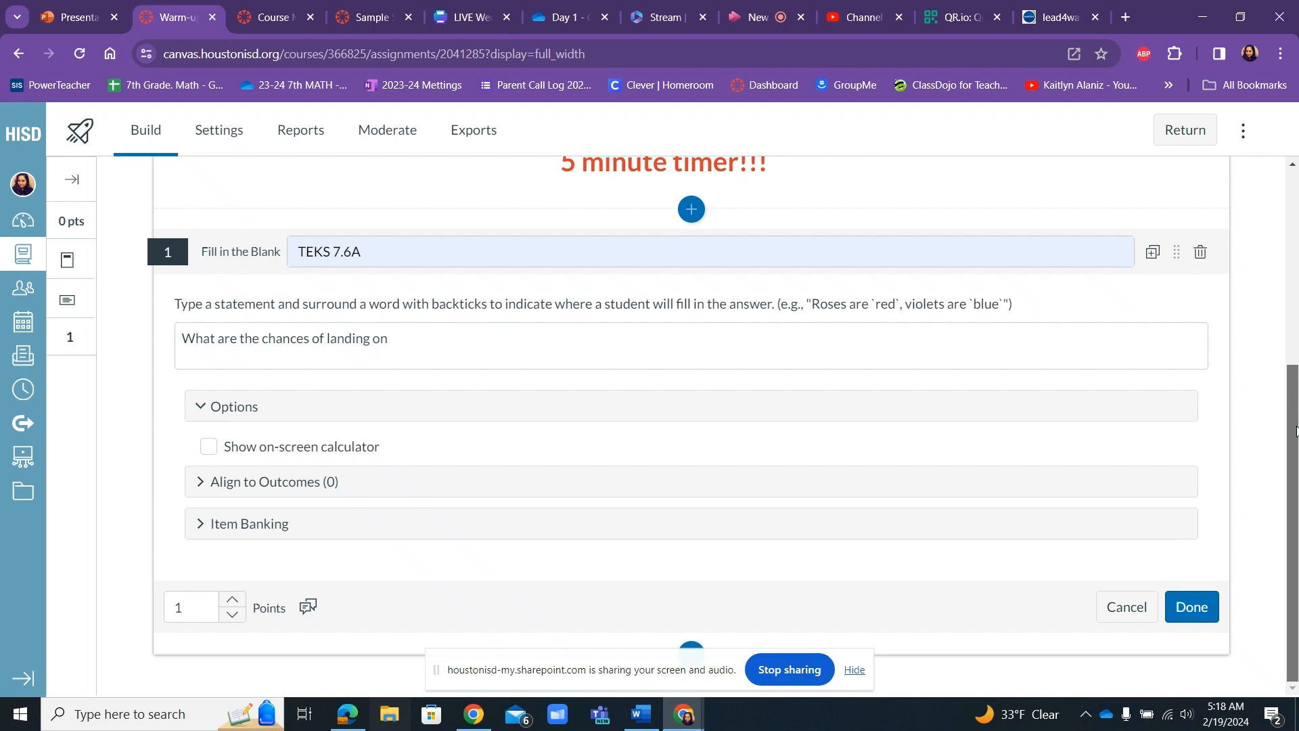
click(1109, 338)
drag(1195, 467, 1199, 617)
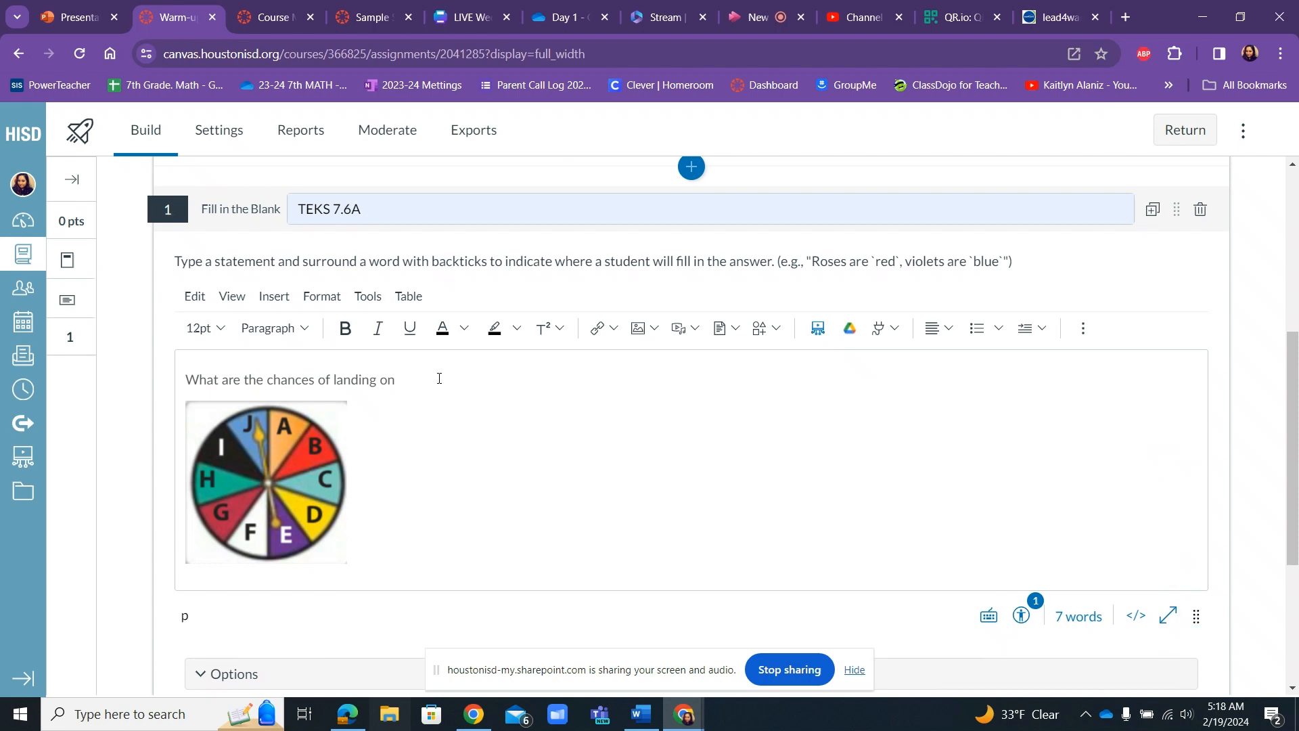
Complete the question text with "B?" and format the whole line as bold, red and 14 pt.
text(B?)
drag(429, 380, 379, 351)
click(345, 328)
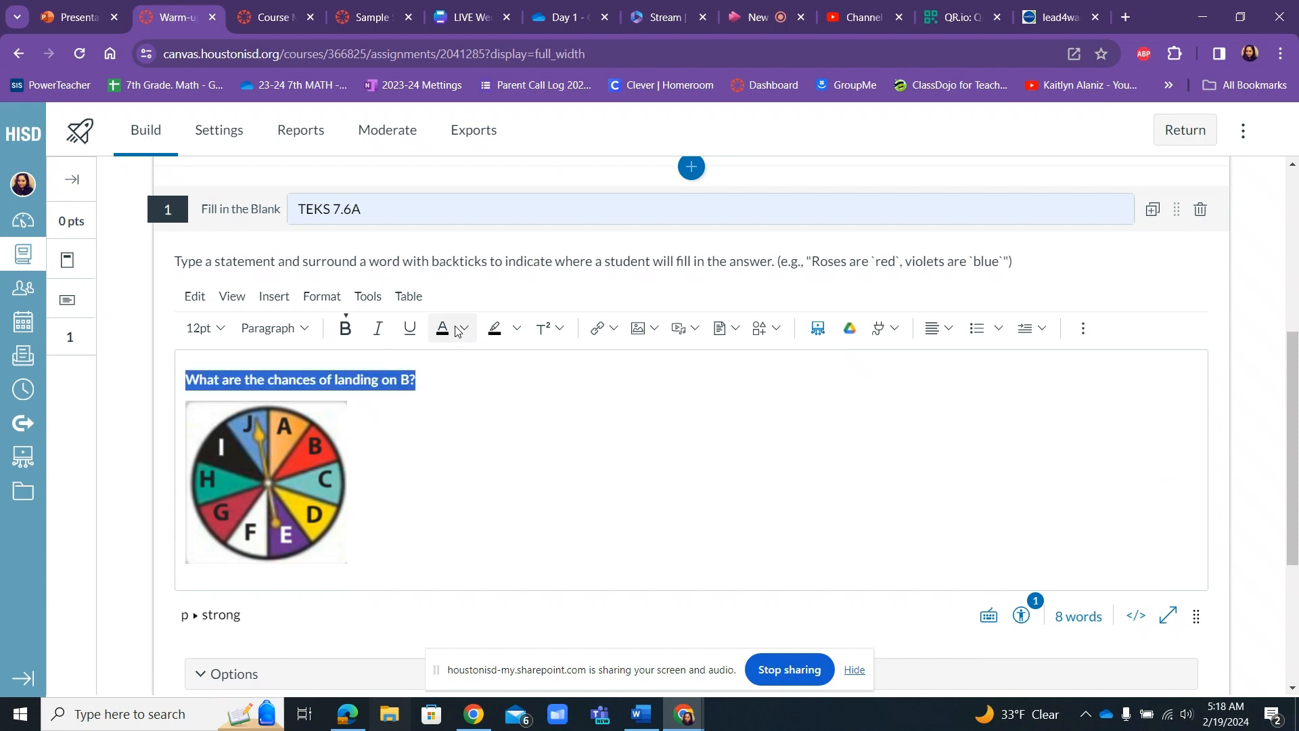
click(463, 329)
click(492, 381)
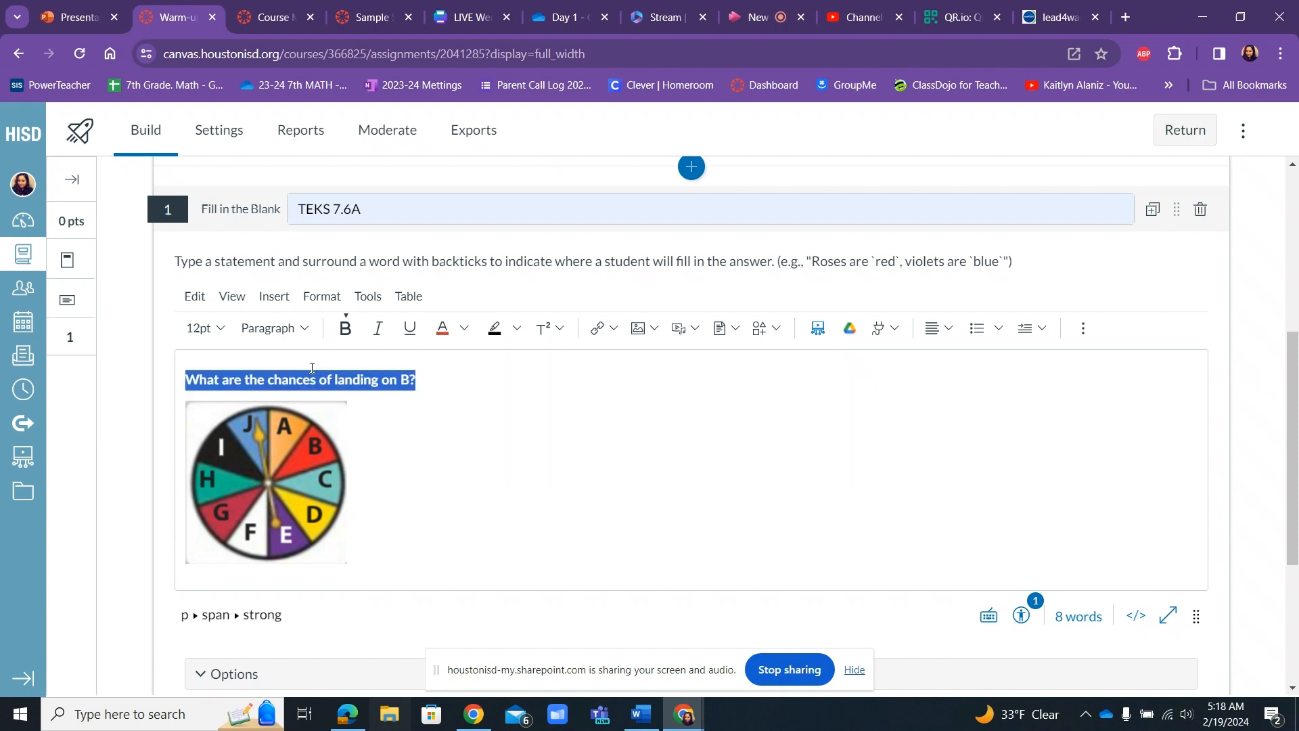
click(205, 328)
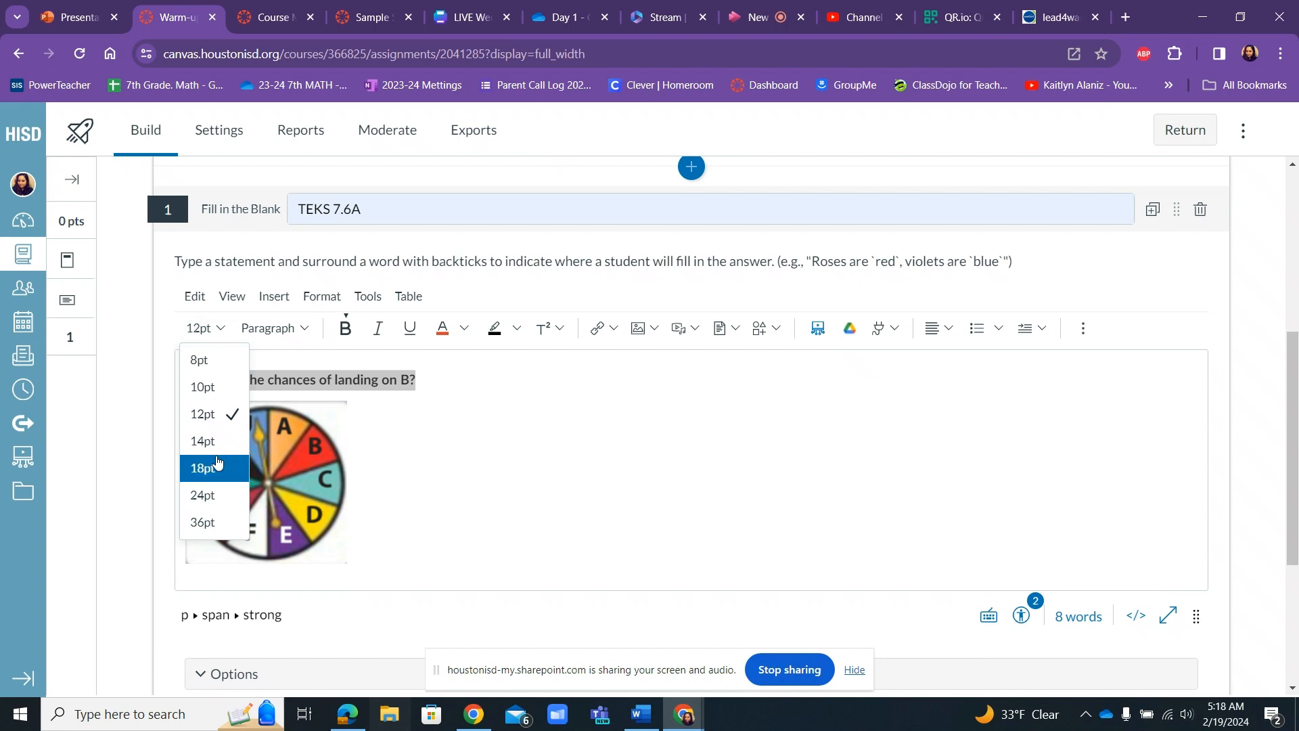
Center the spinner image in the question stem and start a new line below it.
click(288, 463)
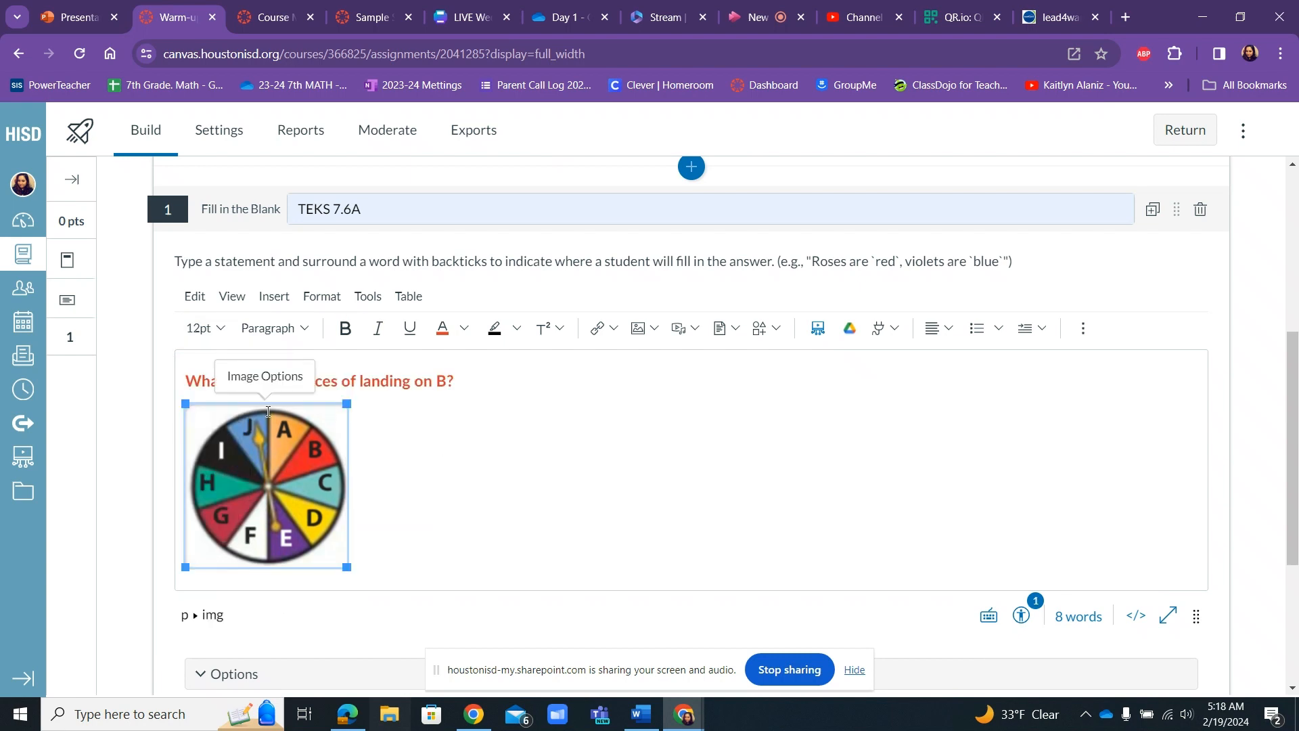
click(949, 331)
click(969, 391)
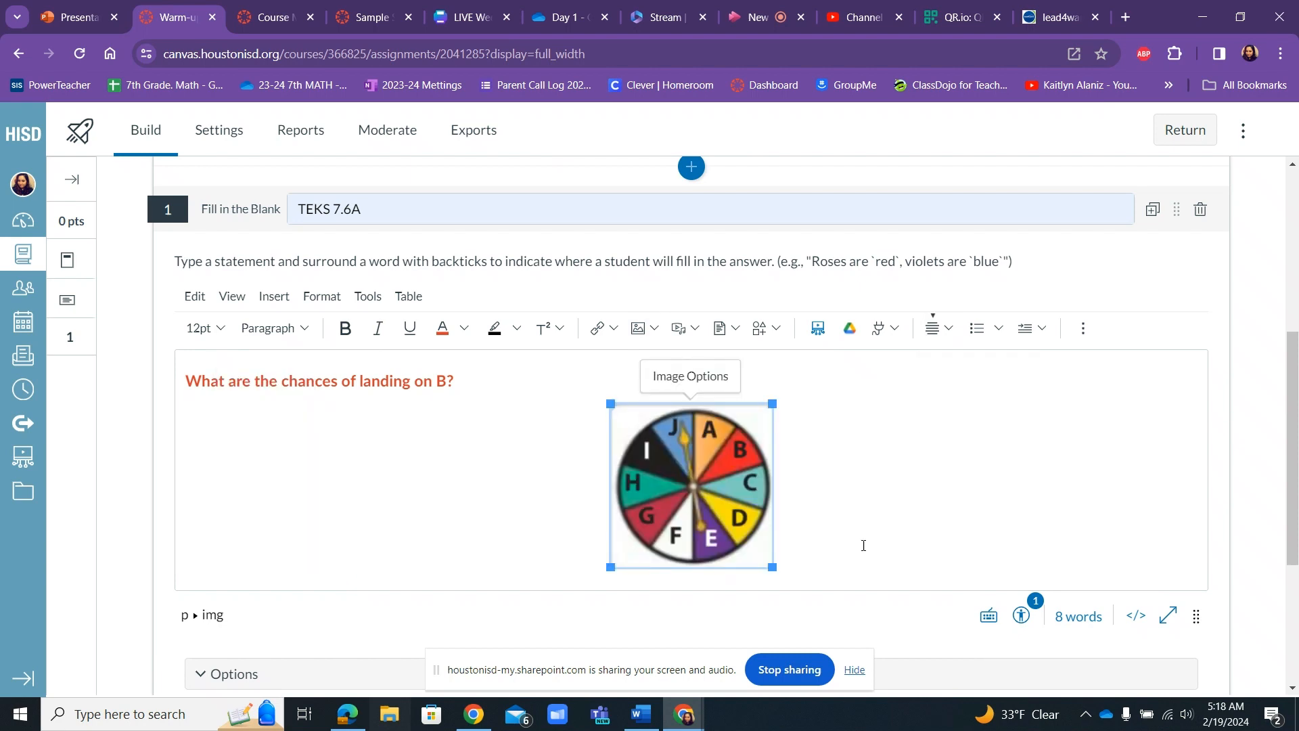
click(820, 527)
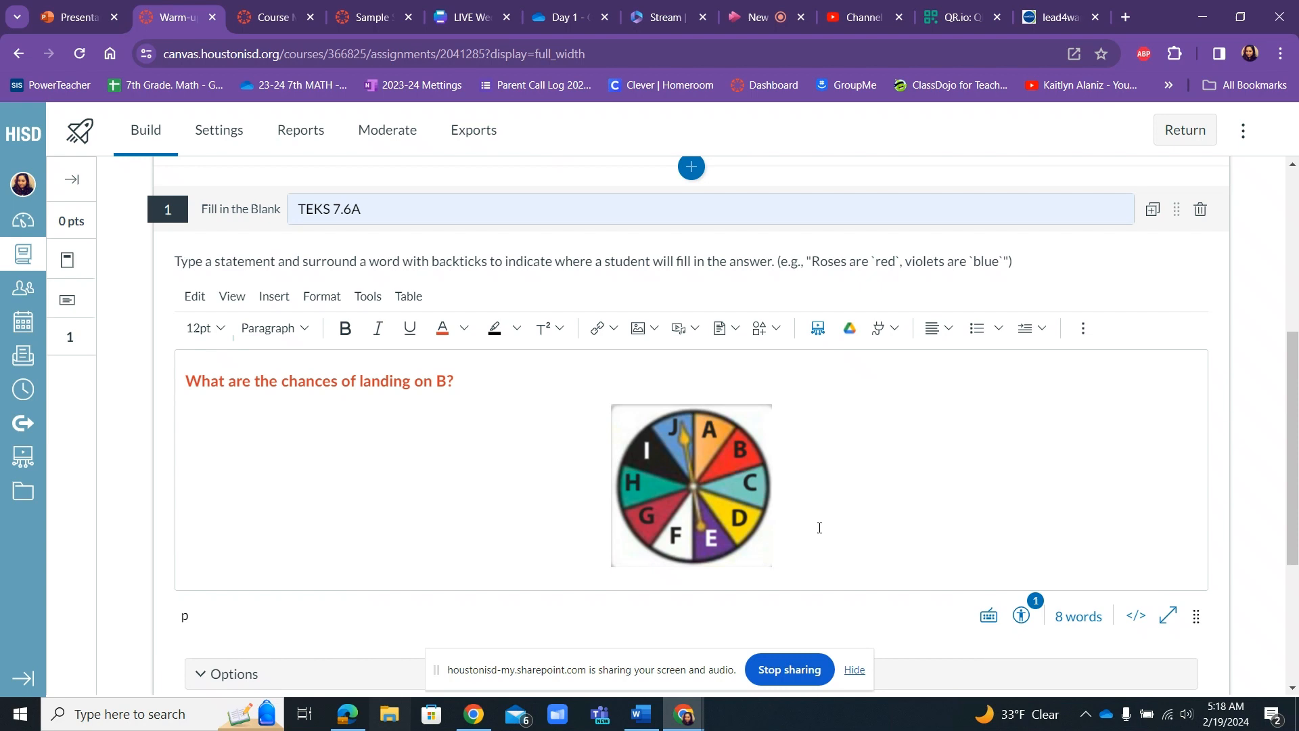
key(Return)
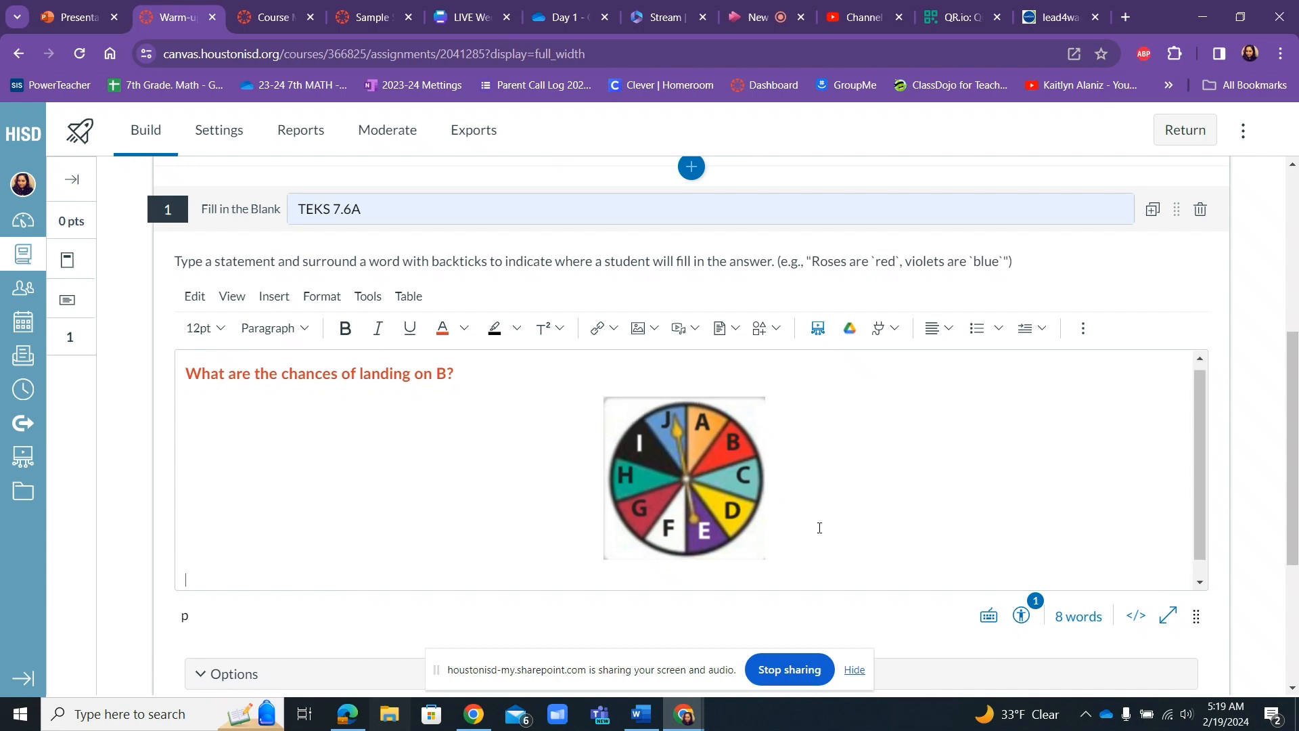
Write the statement "The chances of landing on B is" on the line below the spinner image.
scroll(819, 527, down, 1)
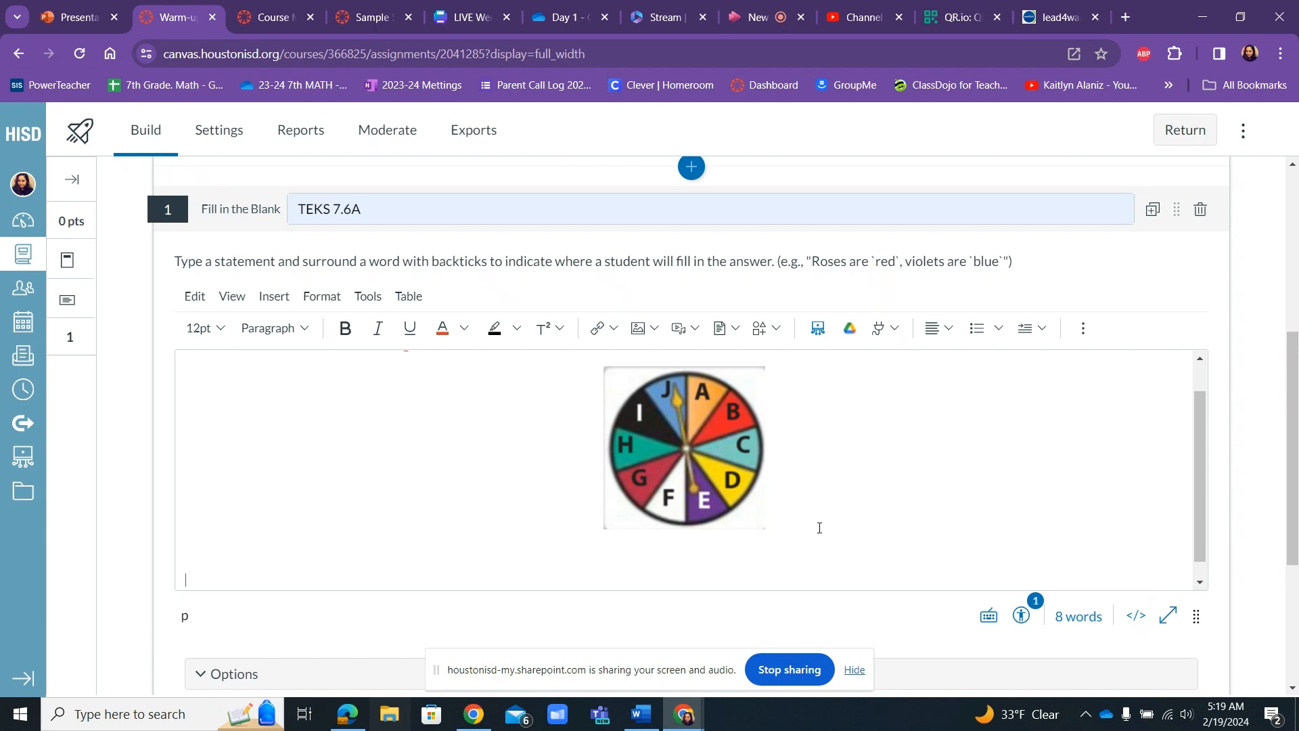
text(Th)
text(e)
text(chances )
text(of l)
text(anding )
text(on)
text( B is)
key(BackSpace)
key(BackSpace)
text(are)
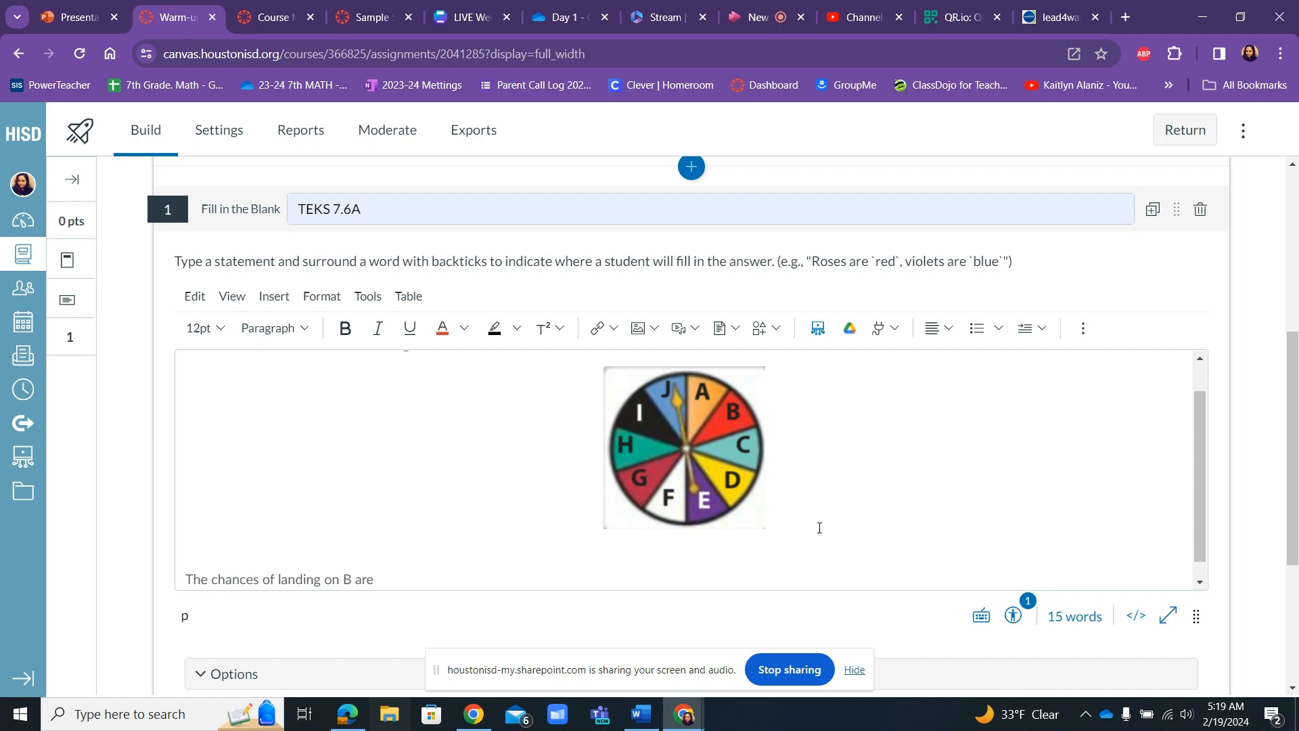
key(BackSpace)
key(BackSpace)
key(BackSpace)
text(is `)
Finish the statement with the blank's answer 1/10 enclosed in backticks, followed by a period.
text(1/10`.)
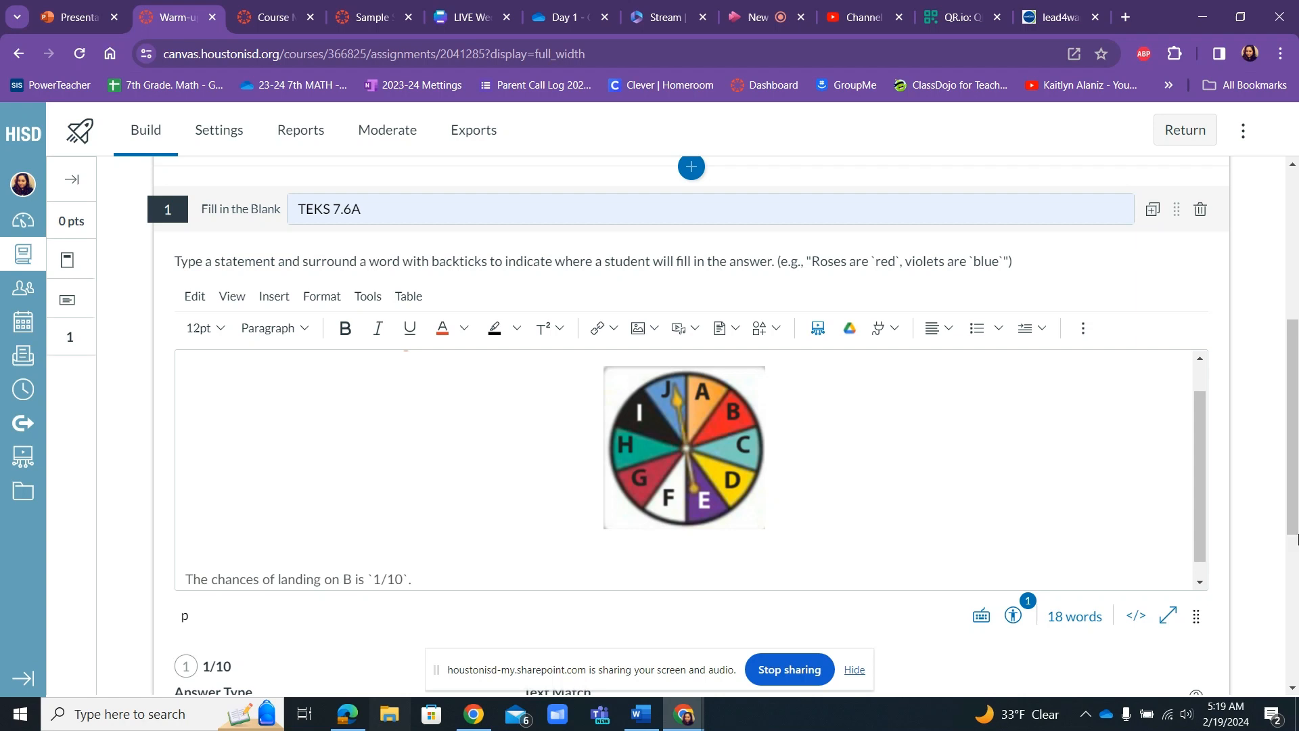
Review the Text Match options available for the 1/10 blank.
drag(1296, 380, 1296, 418)
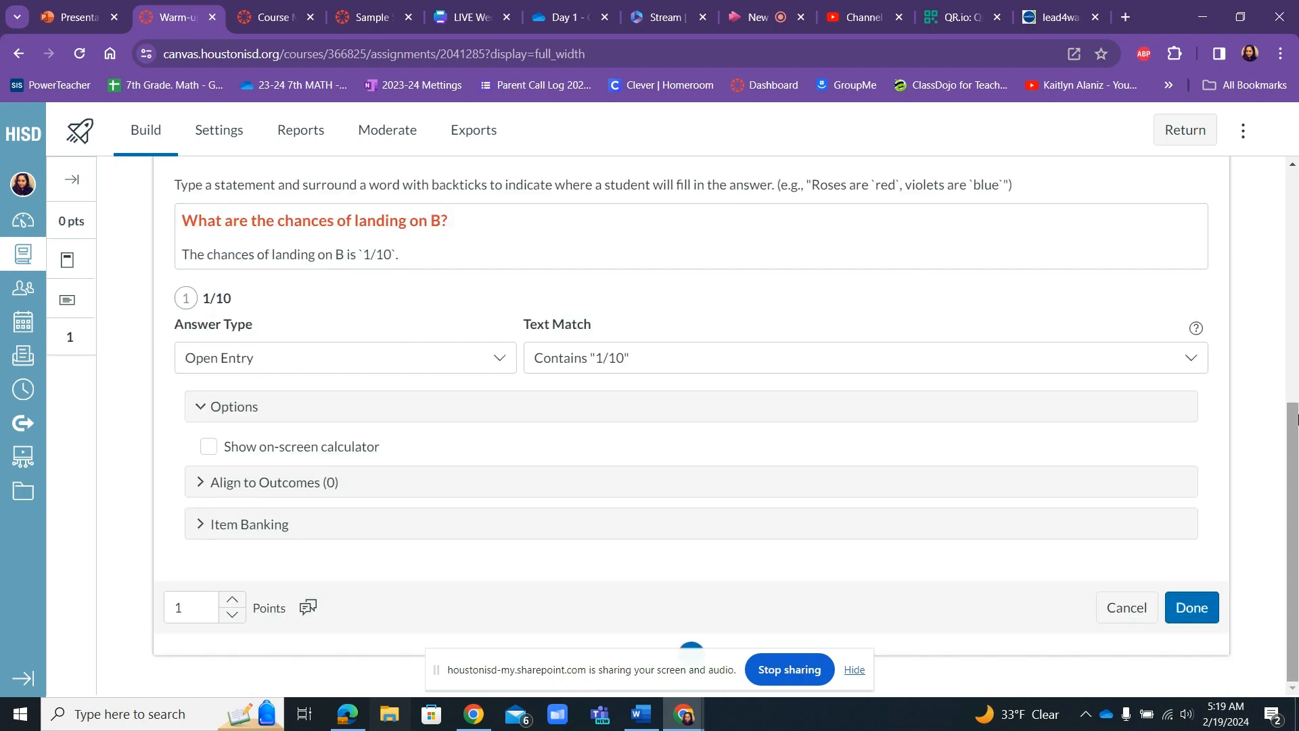
drag(1201, 233, 1198, 285)
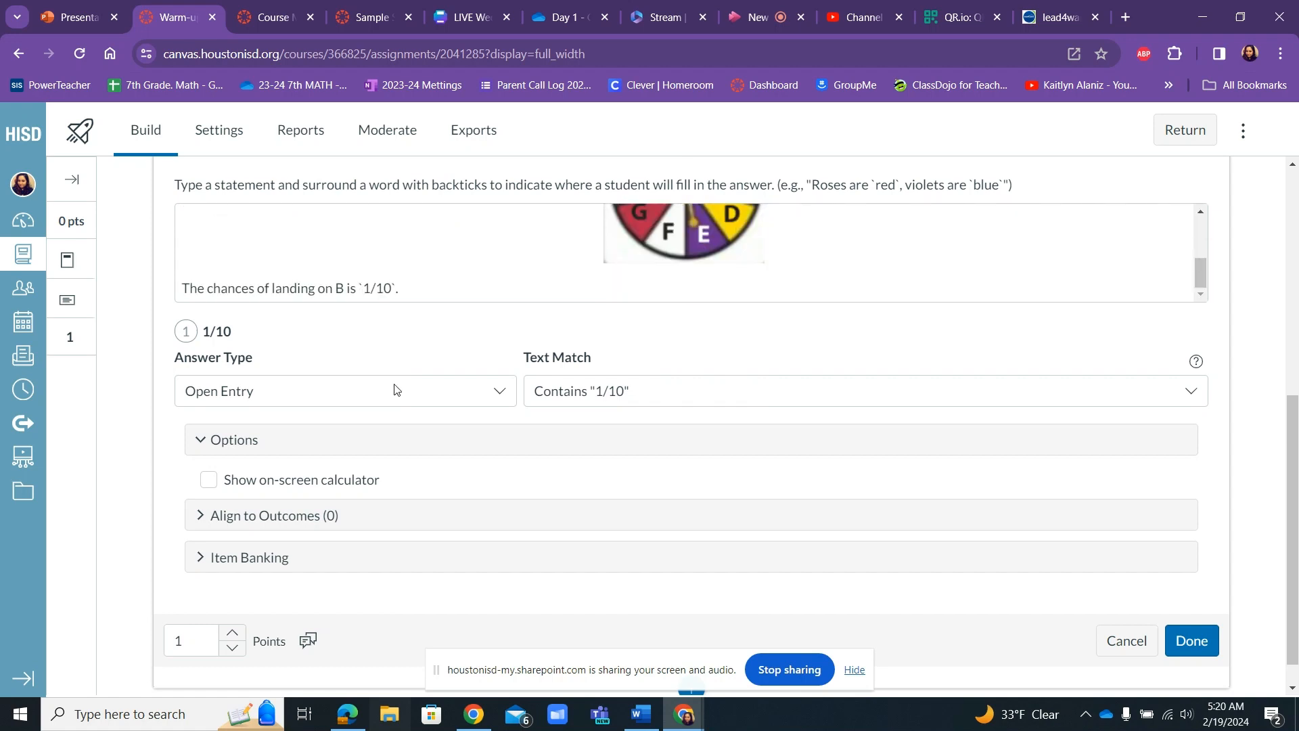
click(624, 398)
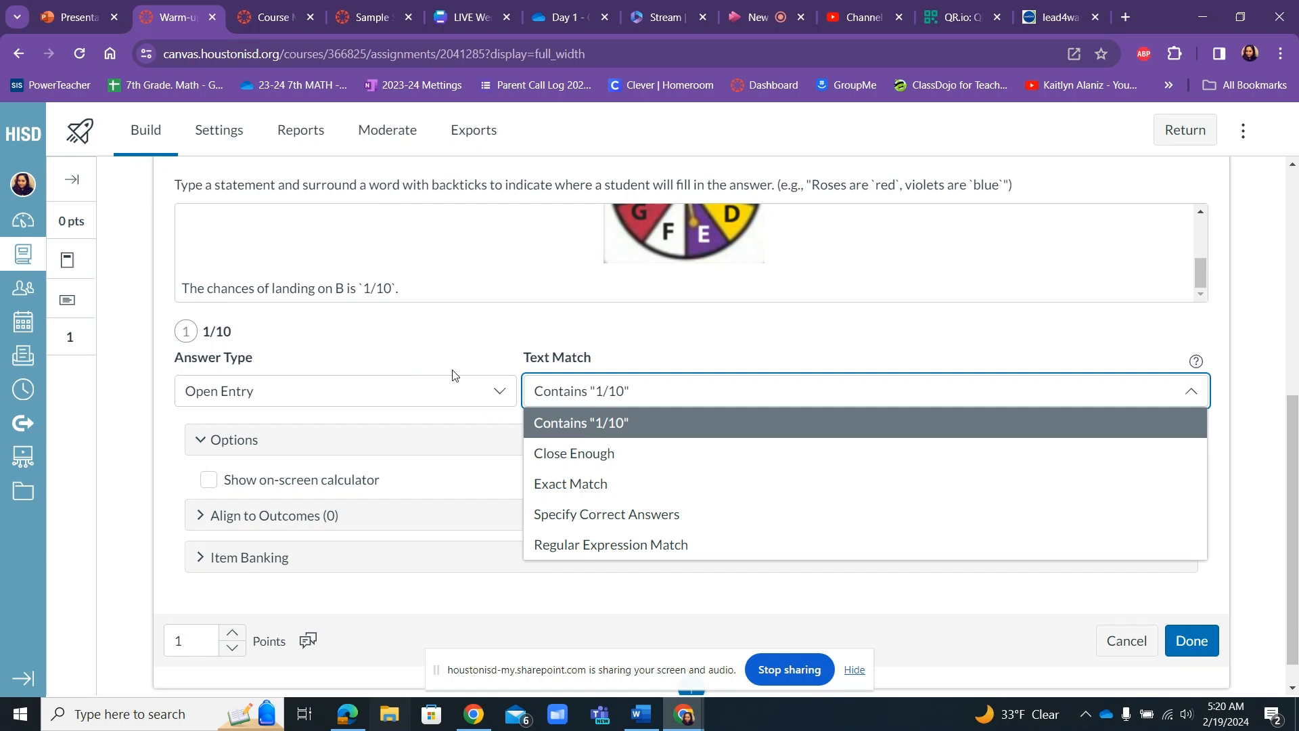
Enlarge the question stem editor and remove the extra space before 1/10 inside the backticks.
click(383, 291)
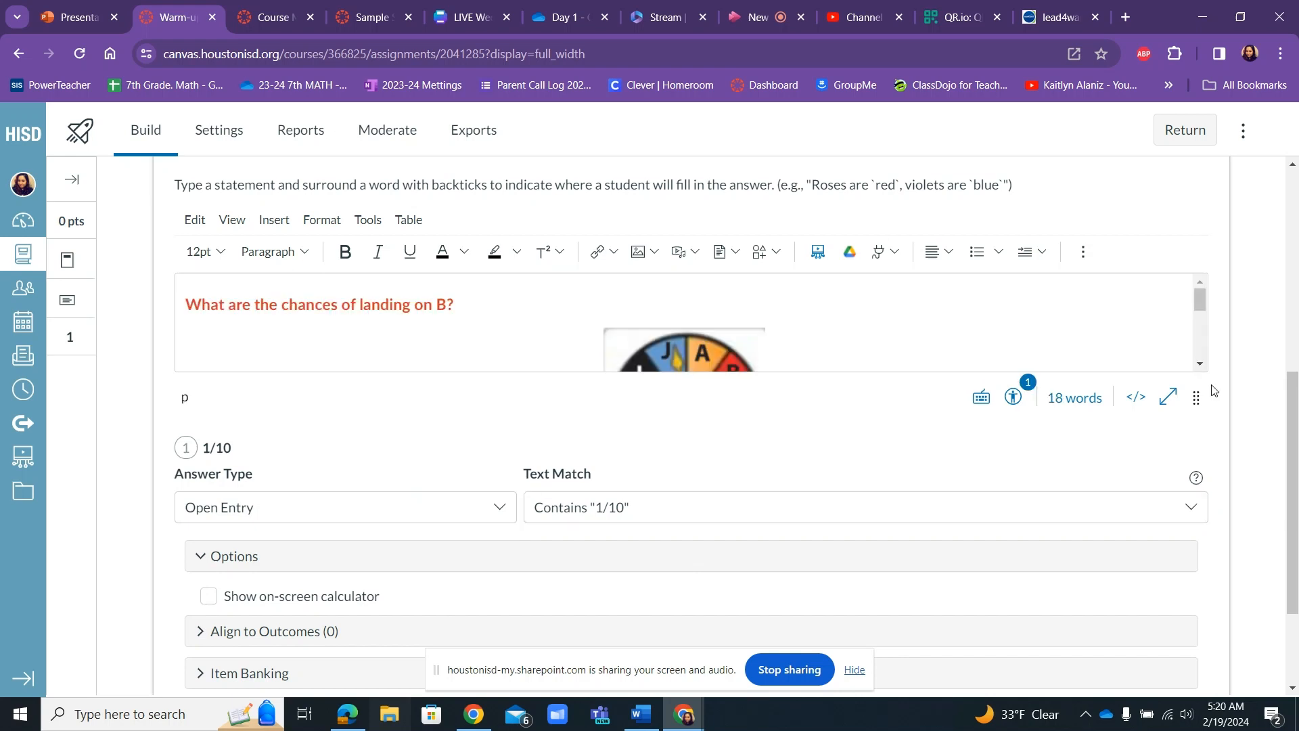
drag(1196, 398, 1192, 579)
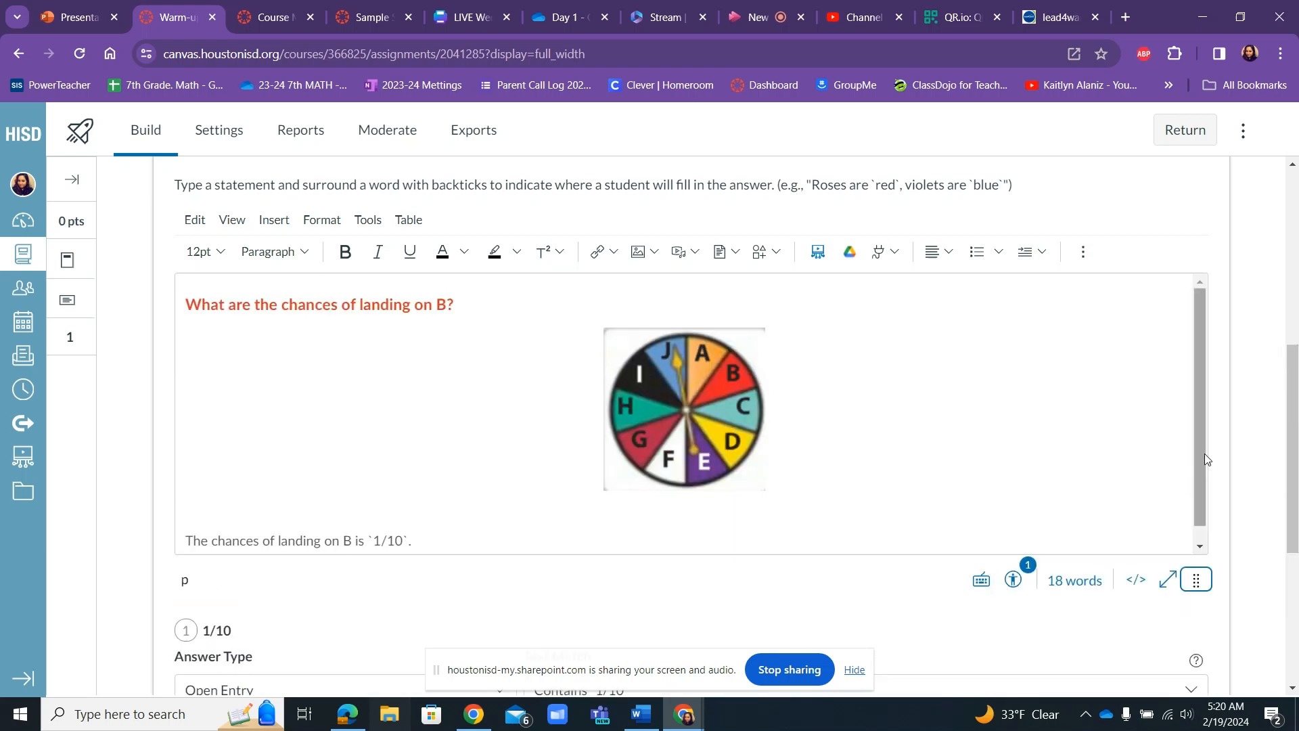
scroll(442, 505, down, 1)
click(374, 521)
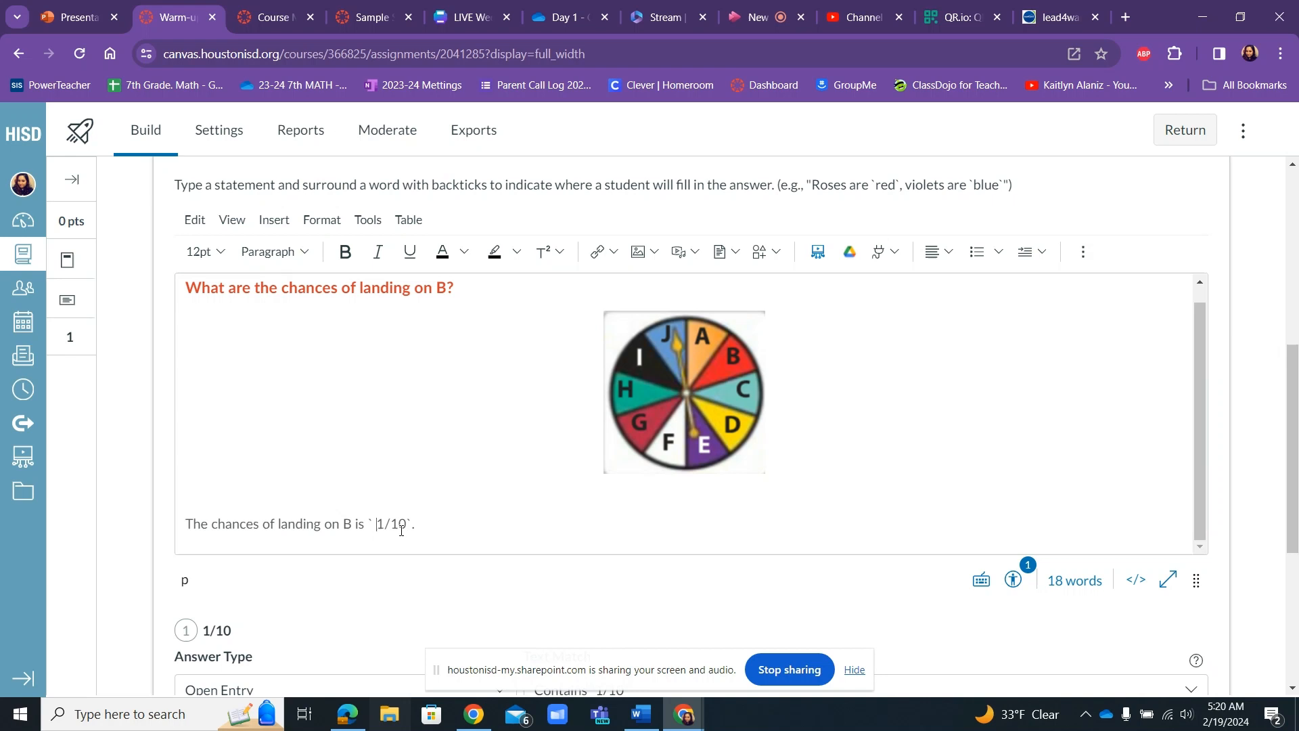
key(BackSpace)
Consult the Text Match explanations on the PowerPoint slide Fill in the Blank (Free Response) and return to the Canvas quiz.
drag(1294, 392, 1296, 450)
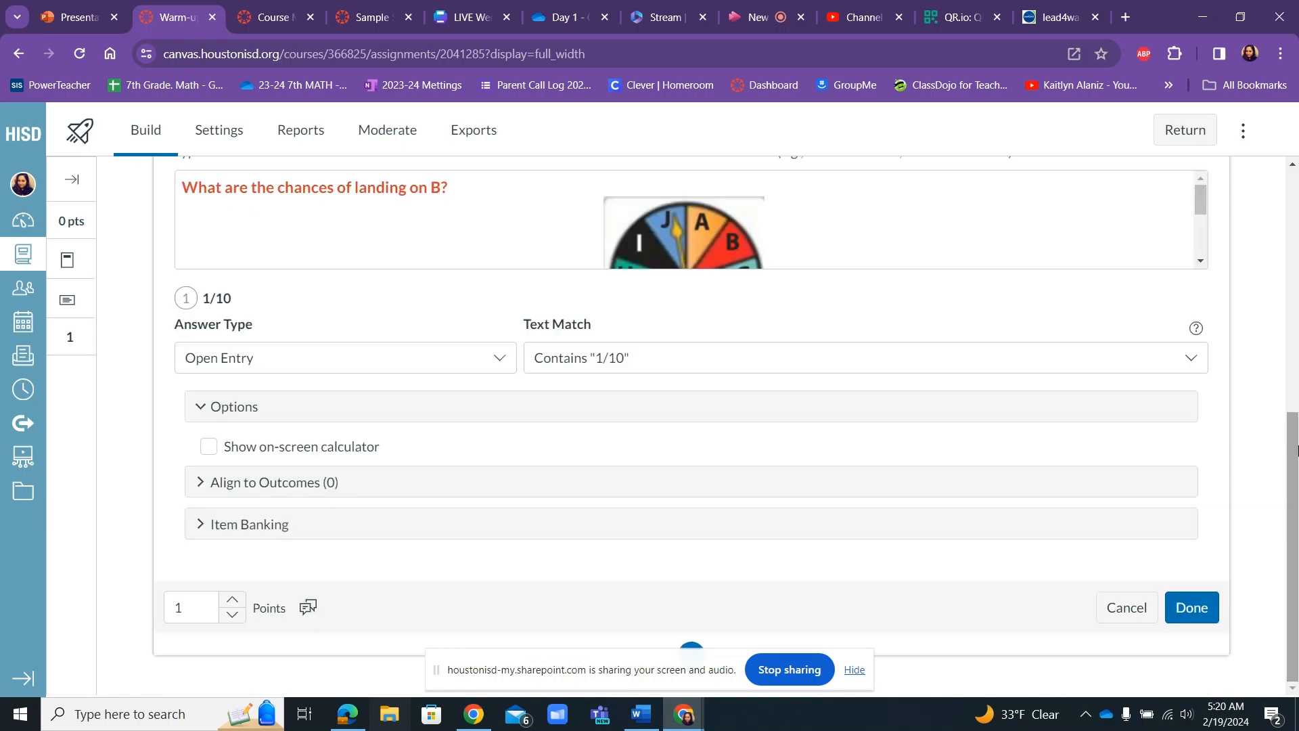
click(582, 360)
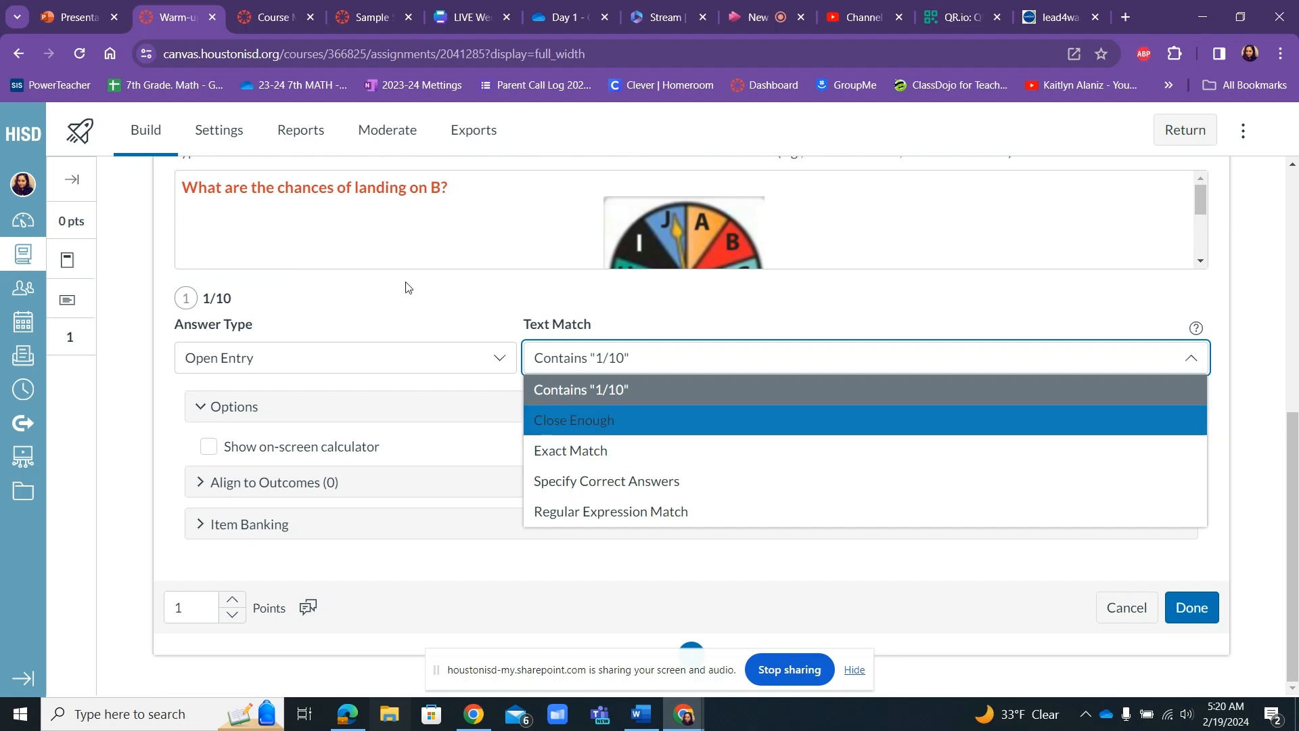
click(62, 22)
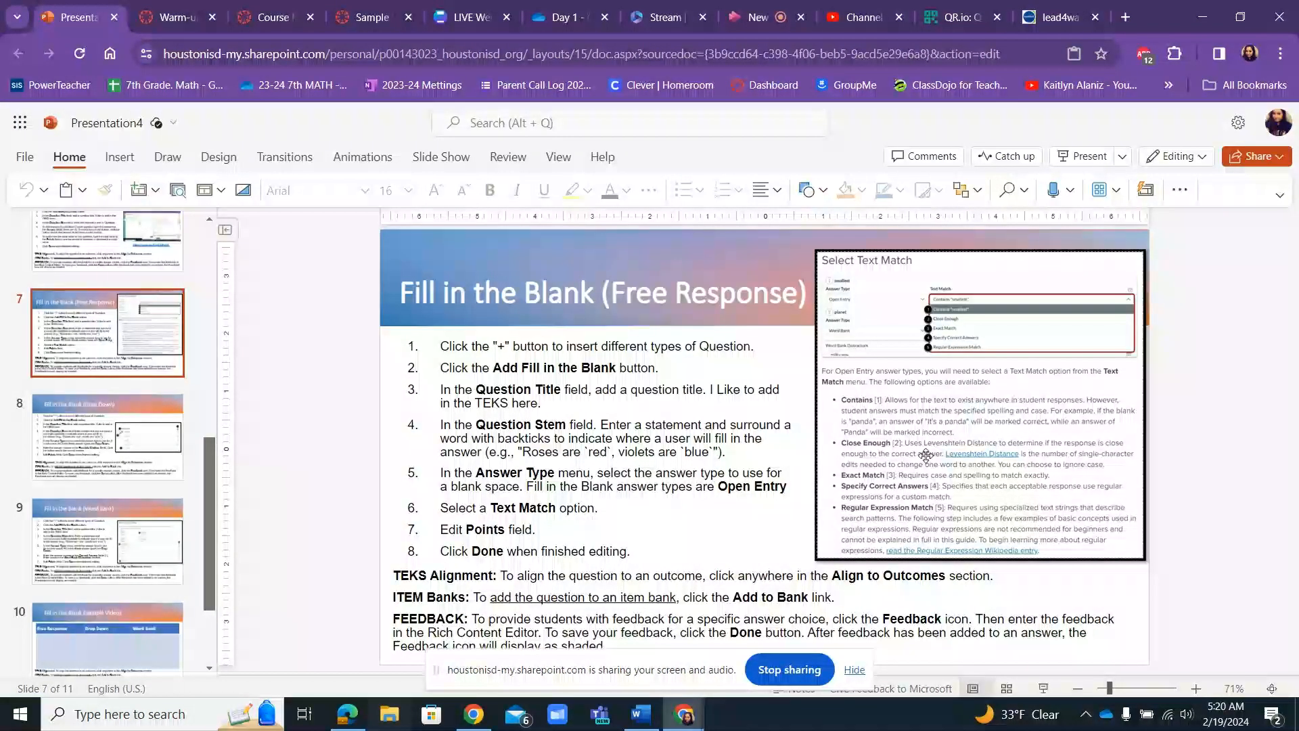
click(187, 20)
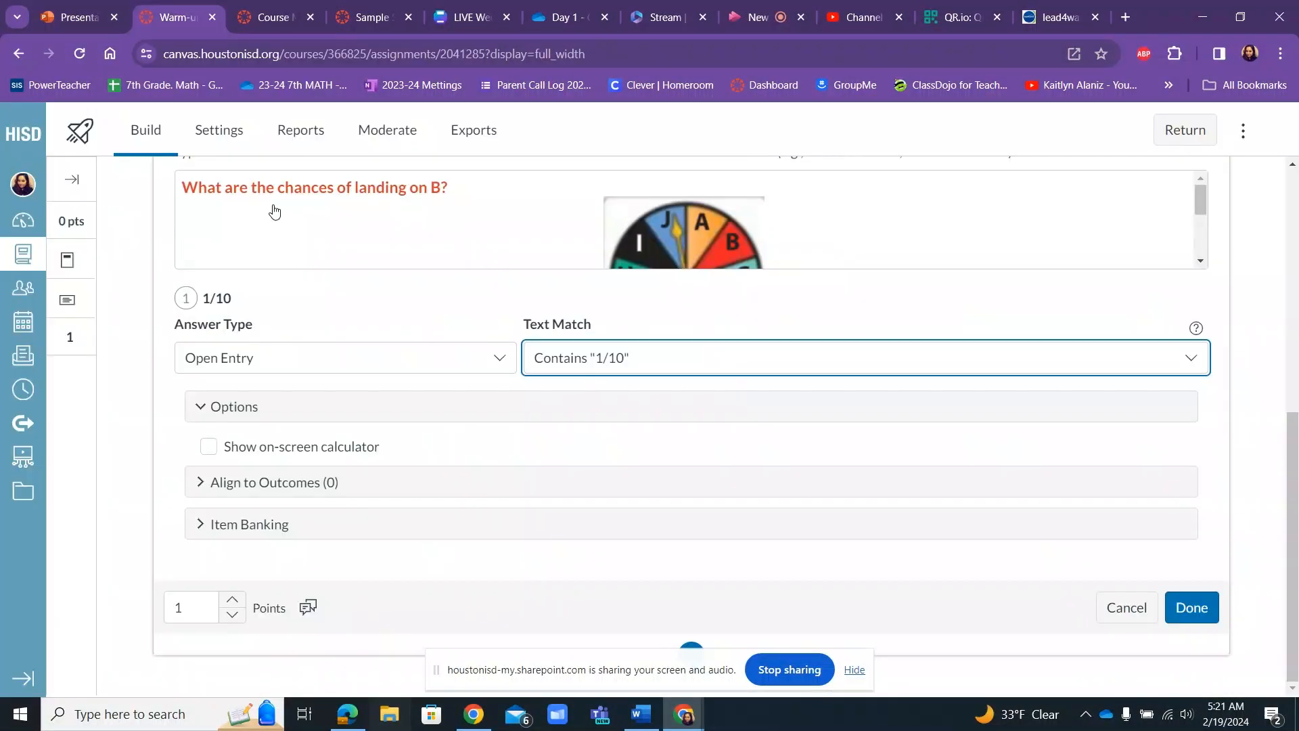
Set the blank's Text Match to Specify Correct Answers and enter "one tenth" as an additional correct answer.
click(542, 365)
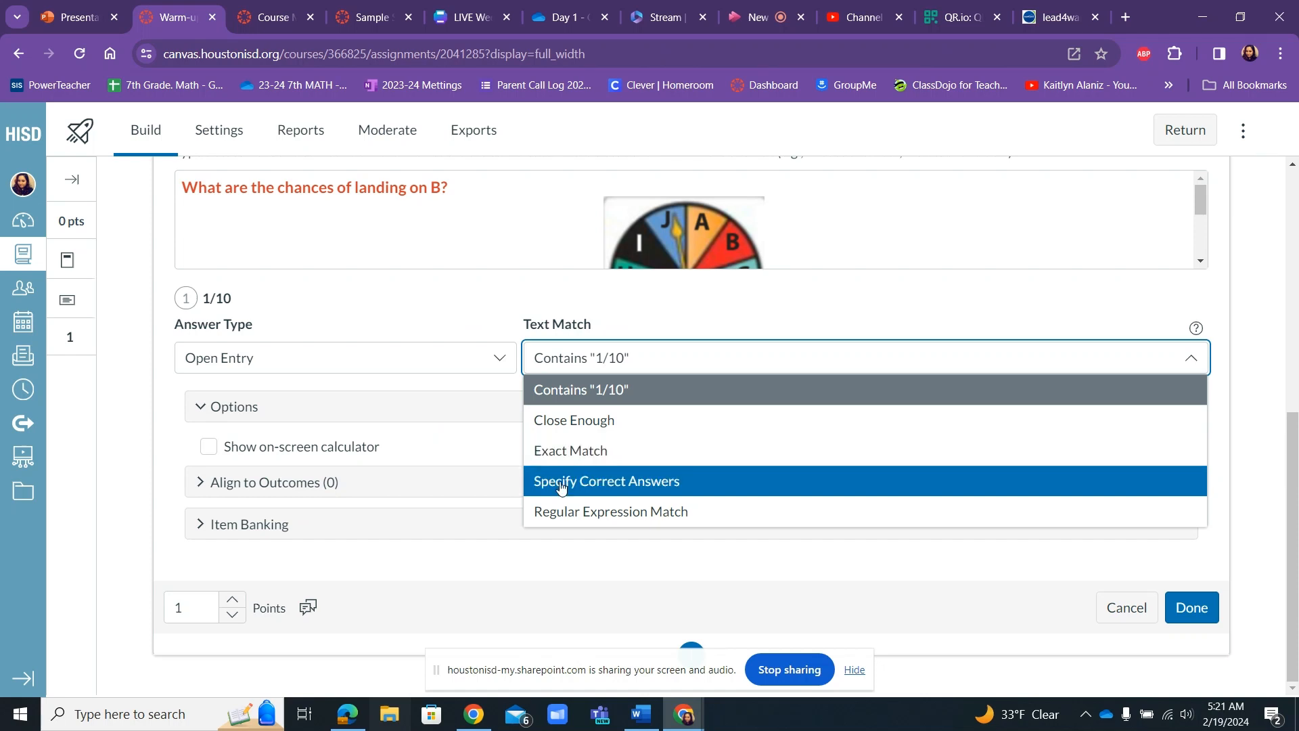
click(560, 481)
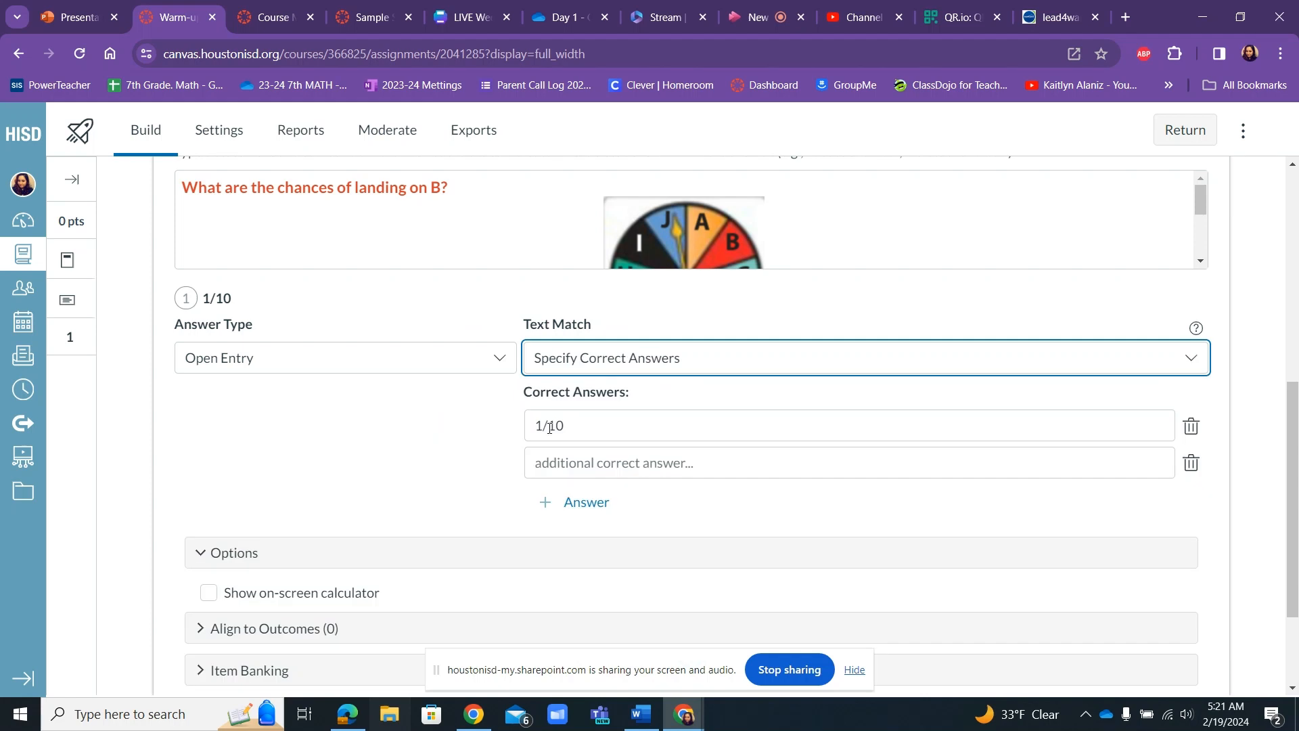
click(569, 468)
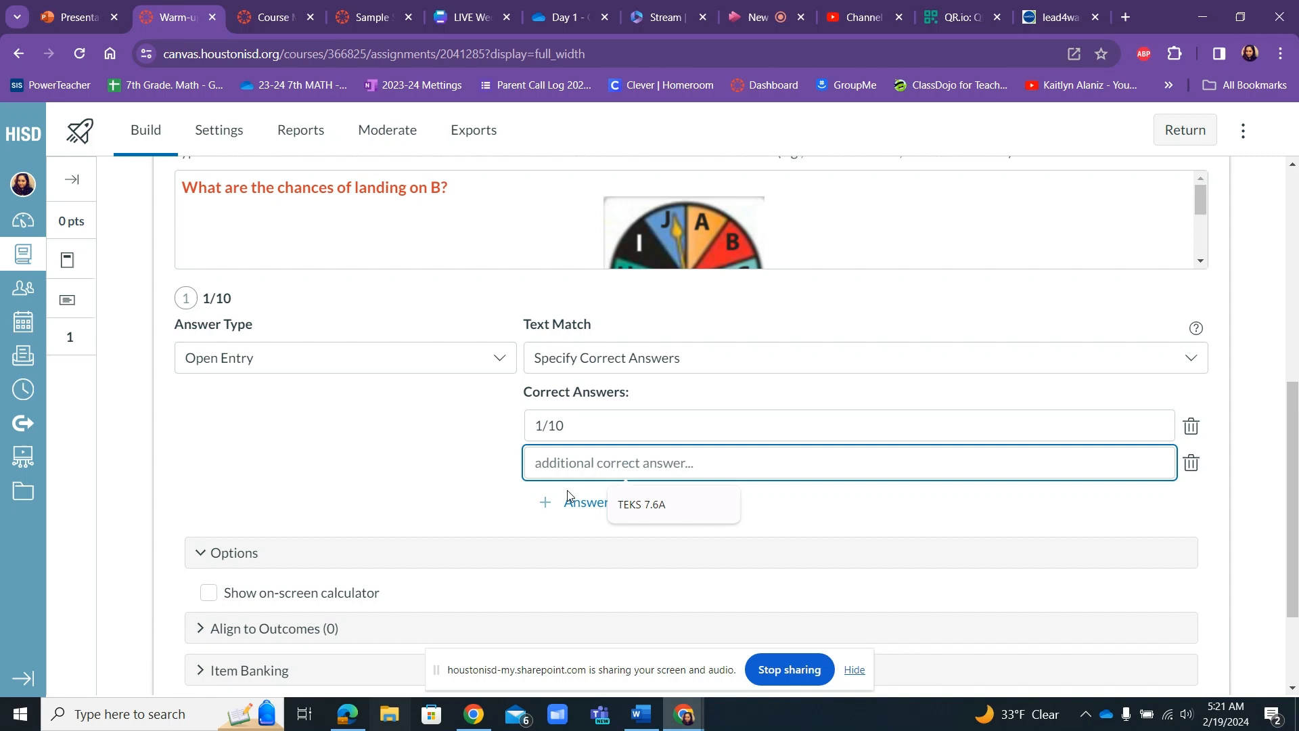
text(one t)
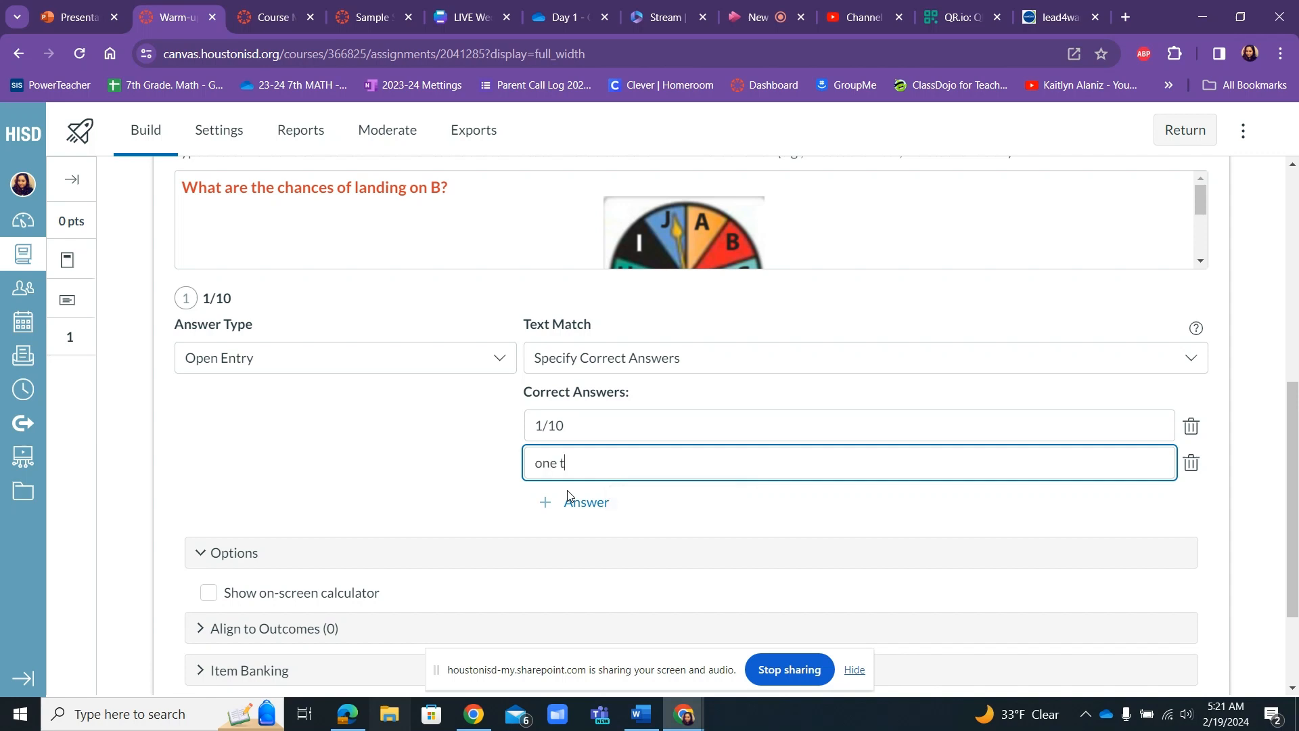
text(enth)
Add two more correct answers for the blank: "1 out of 10" and "10%".
click(599, 506)
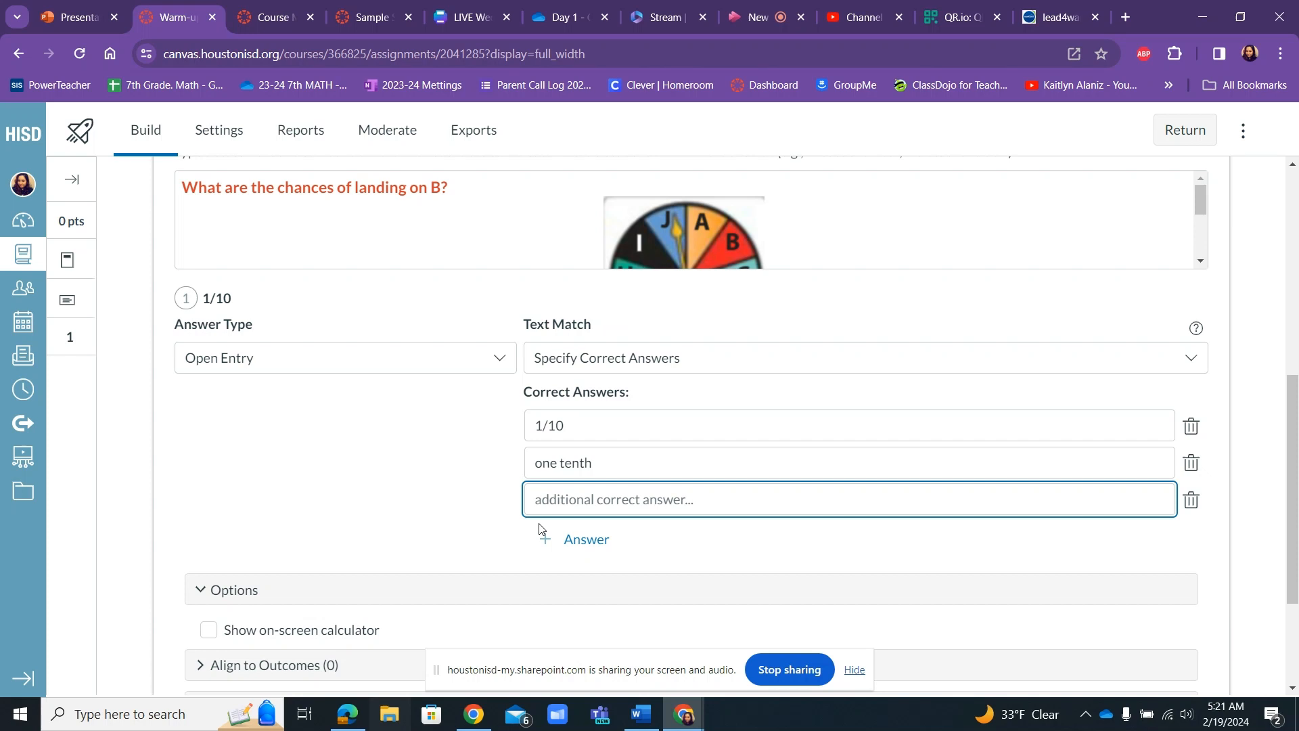
text(1 out of)
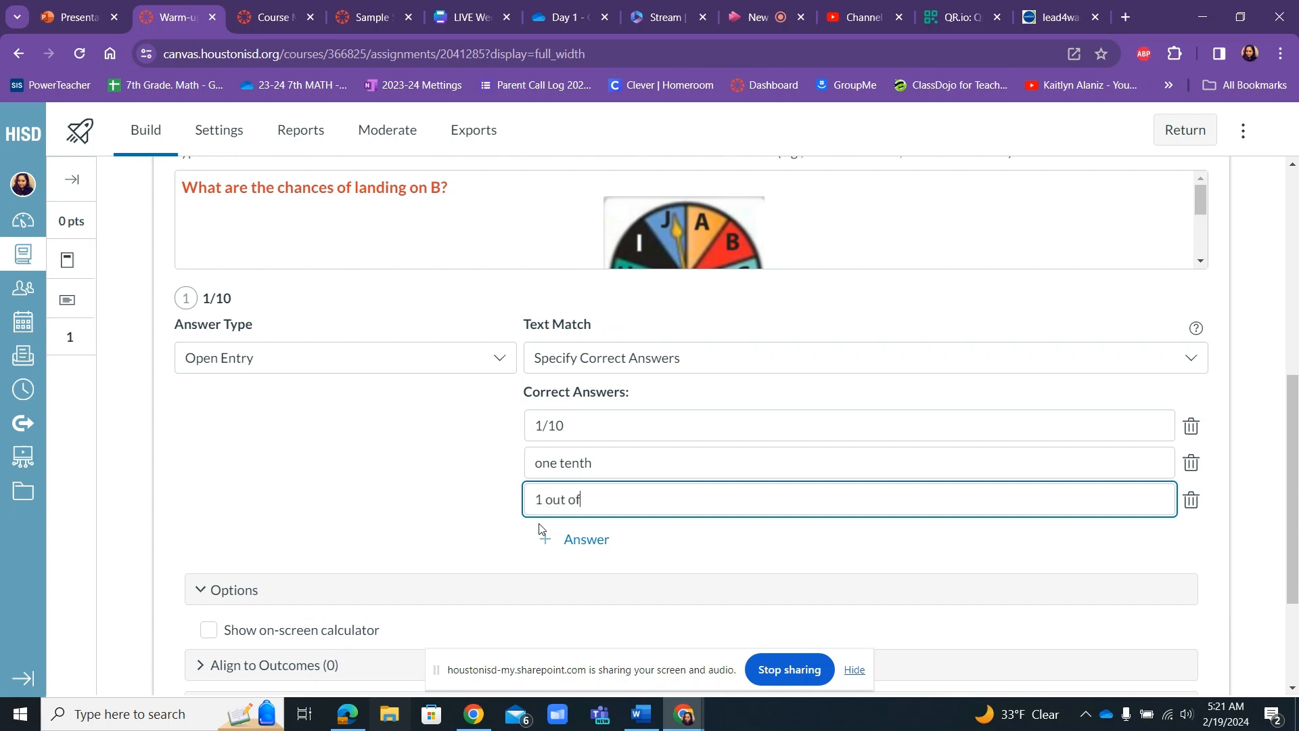
text( 10)
click(586, 540)
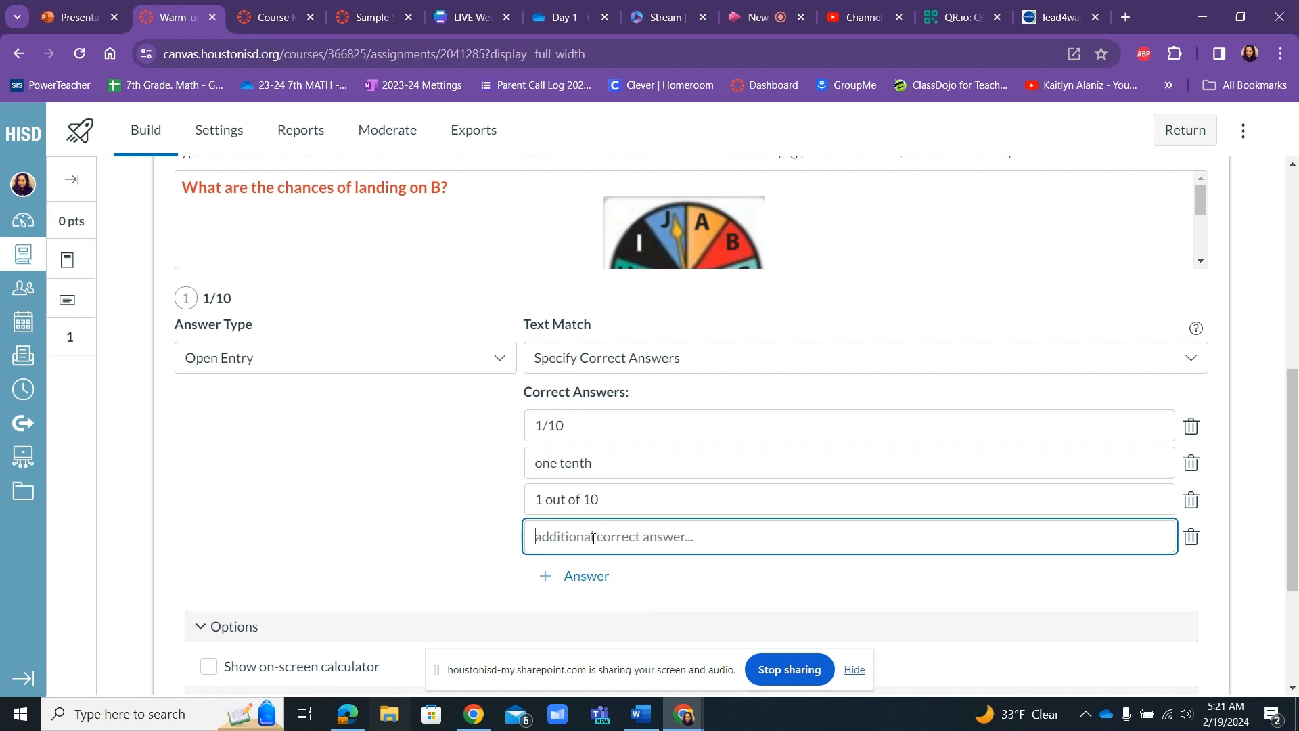
text(10)
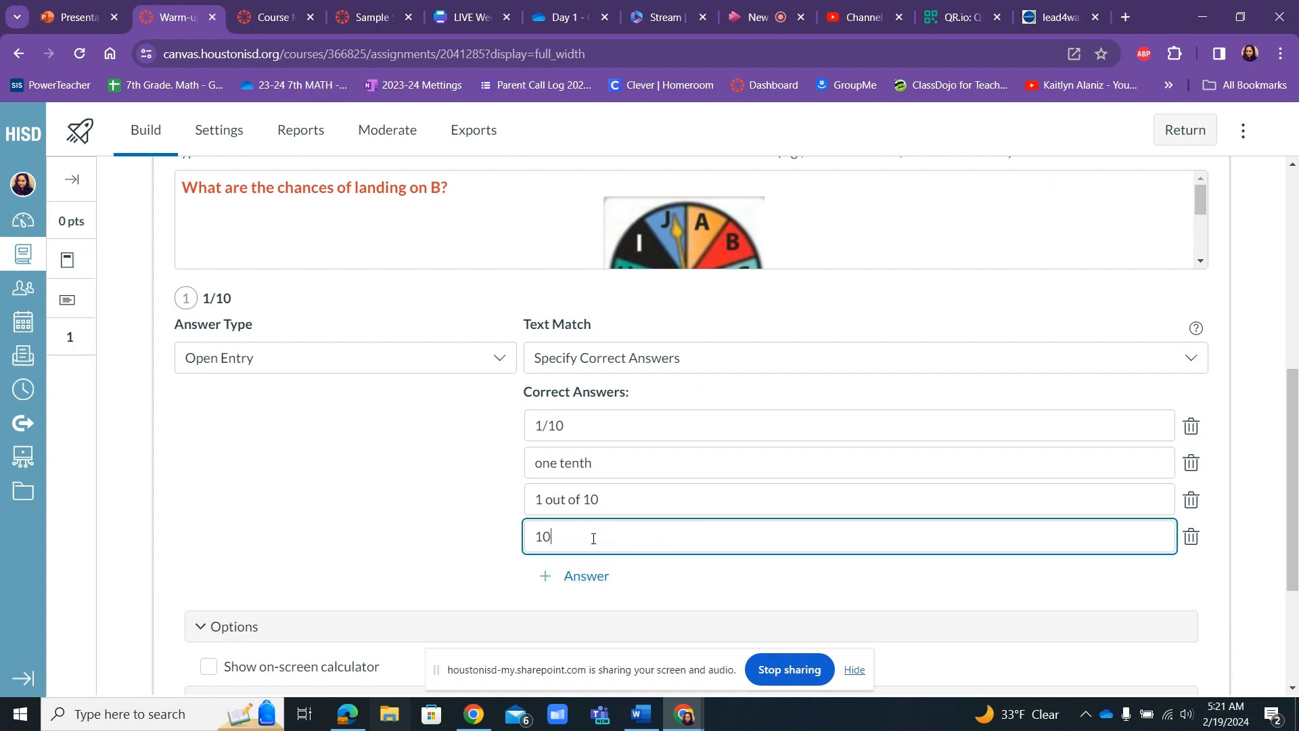
text(%)
click(497, 365)
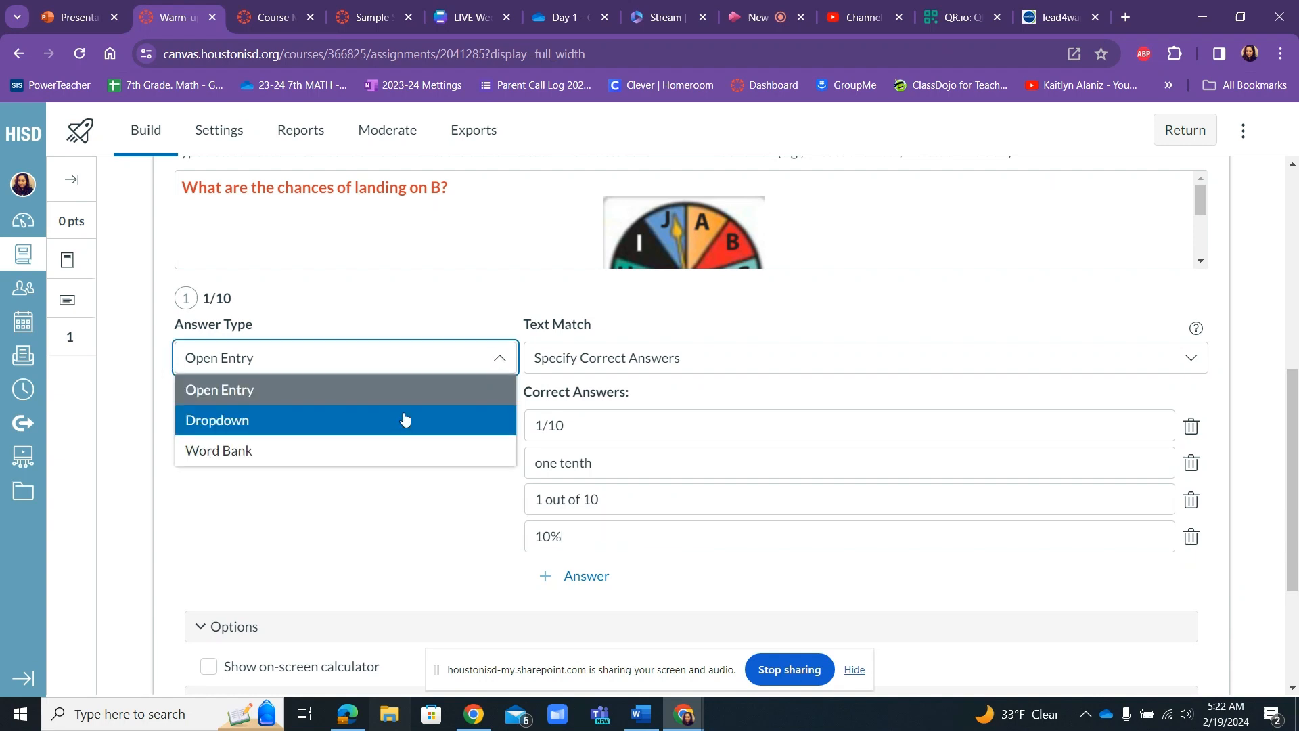
click(383, 512)
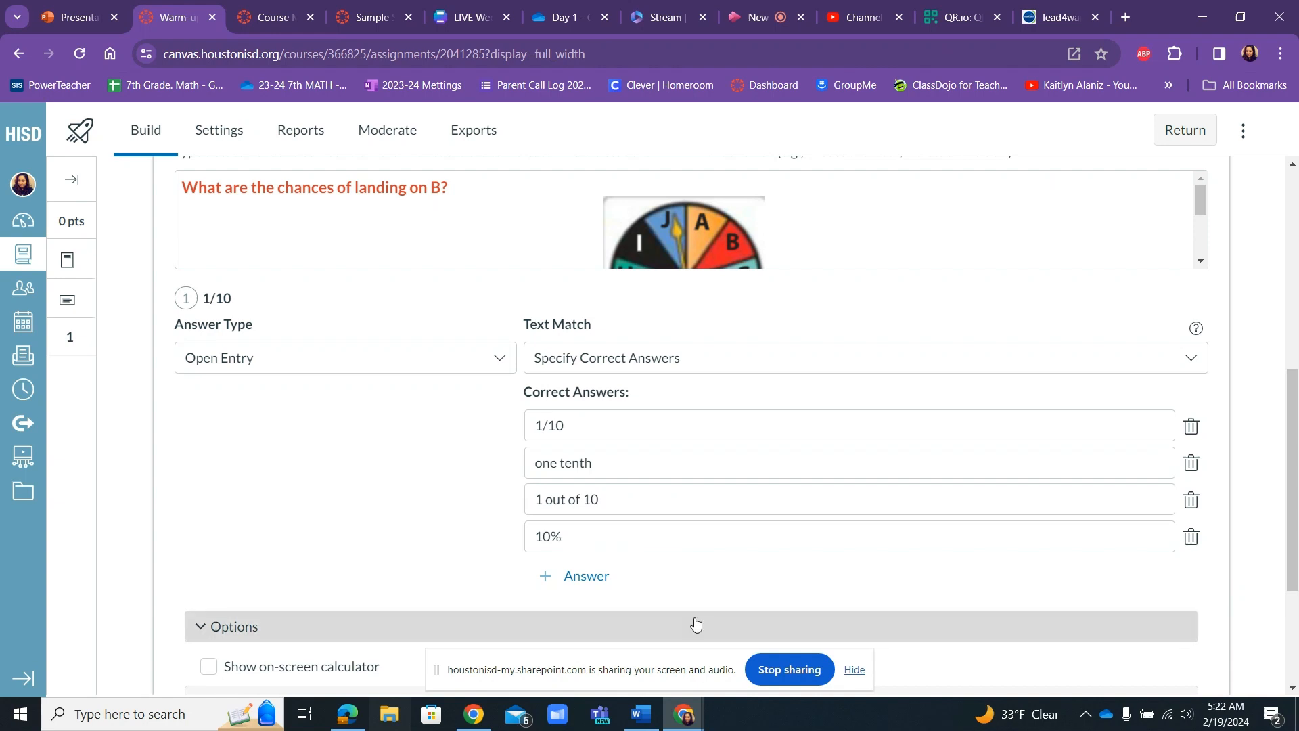
Search the outcomes for 7.6 and align the question to outcome MA.7.6.A.
scroll(1294, 462, down, 1)
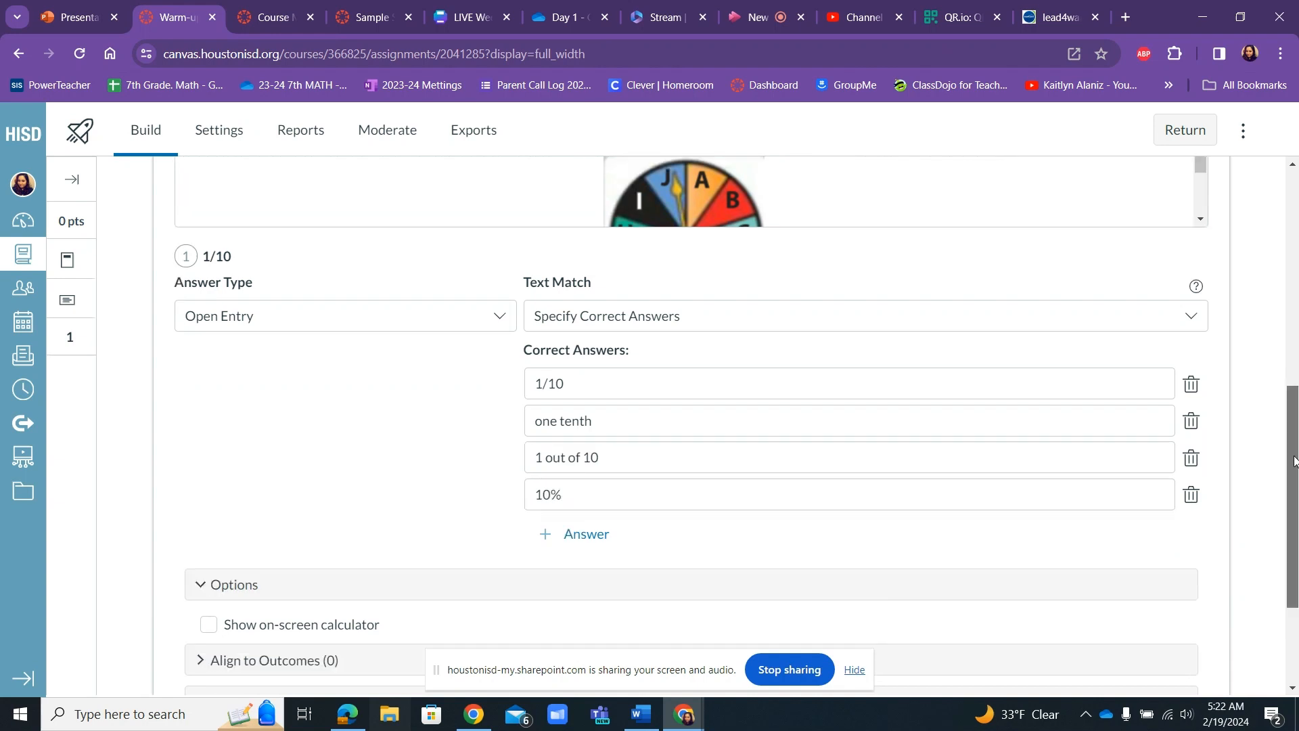
drag(1294, 462, 1264, 527)
scroll(501, 501, down, 1)
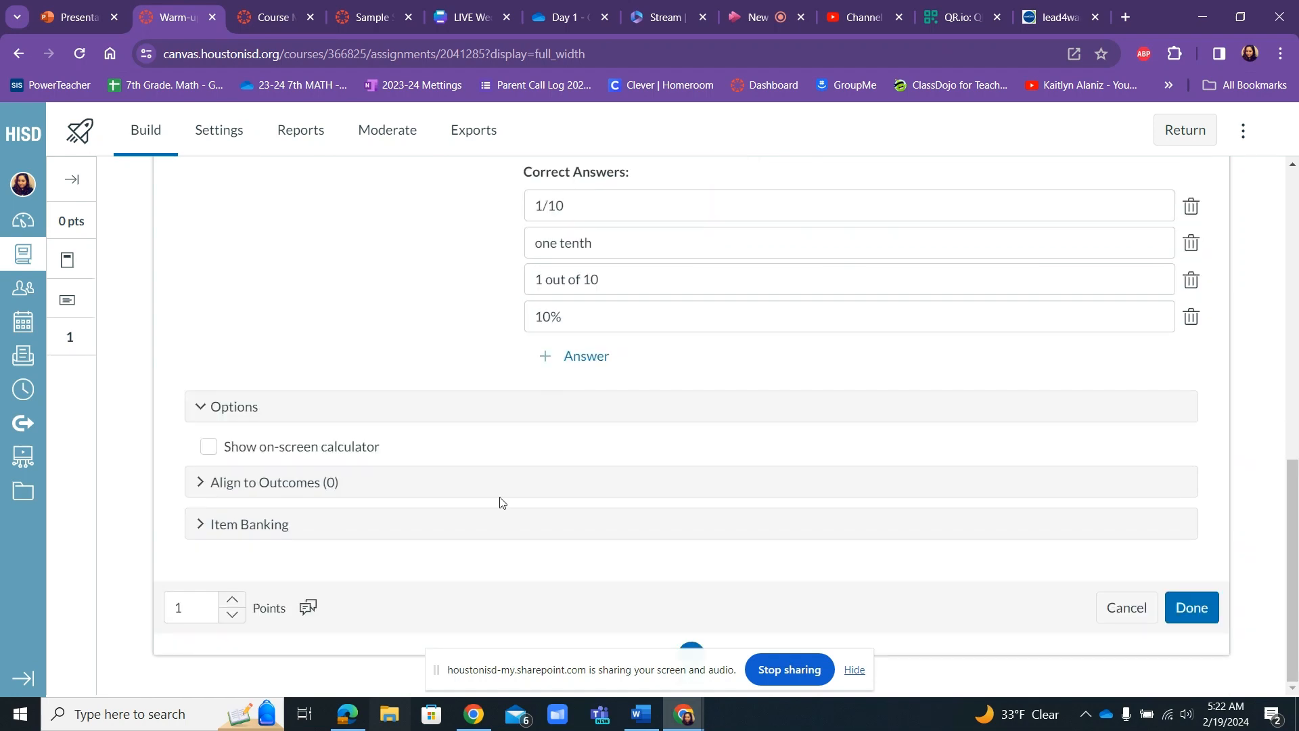
click(499, 494)
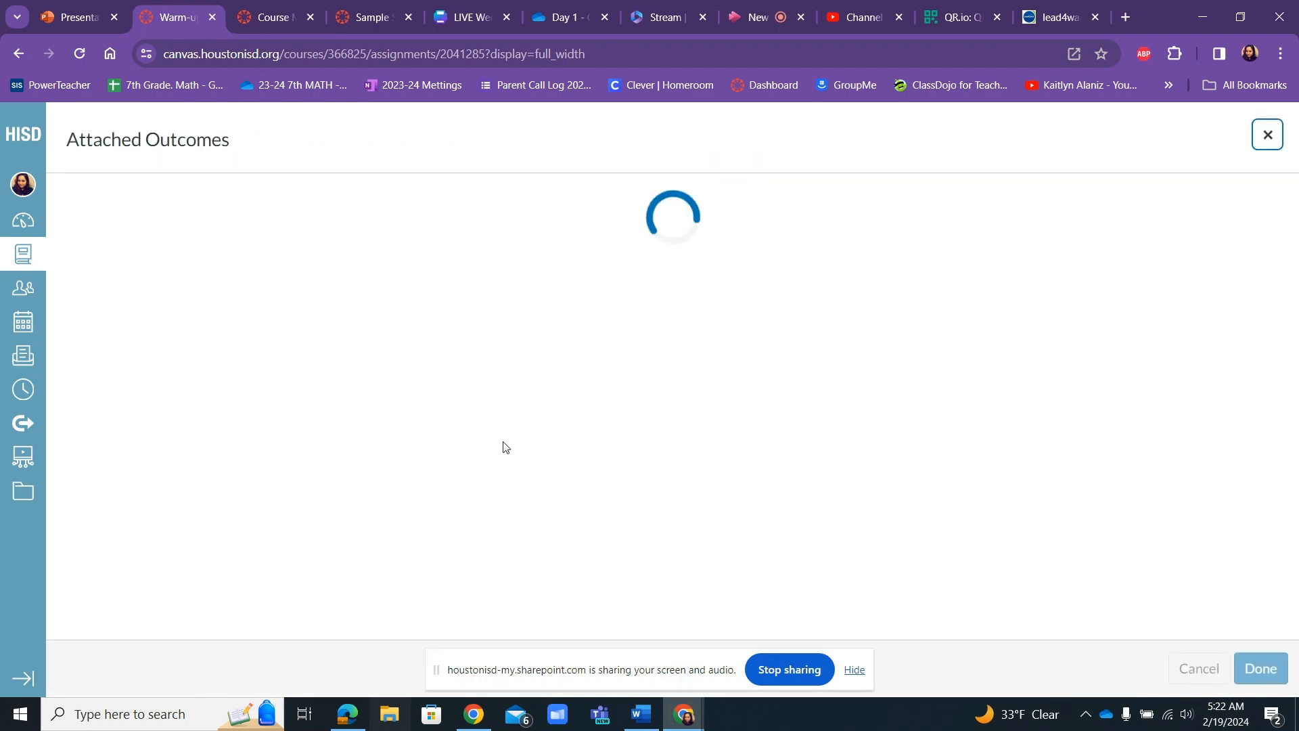
click(281, 245)
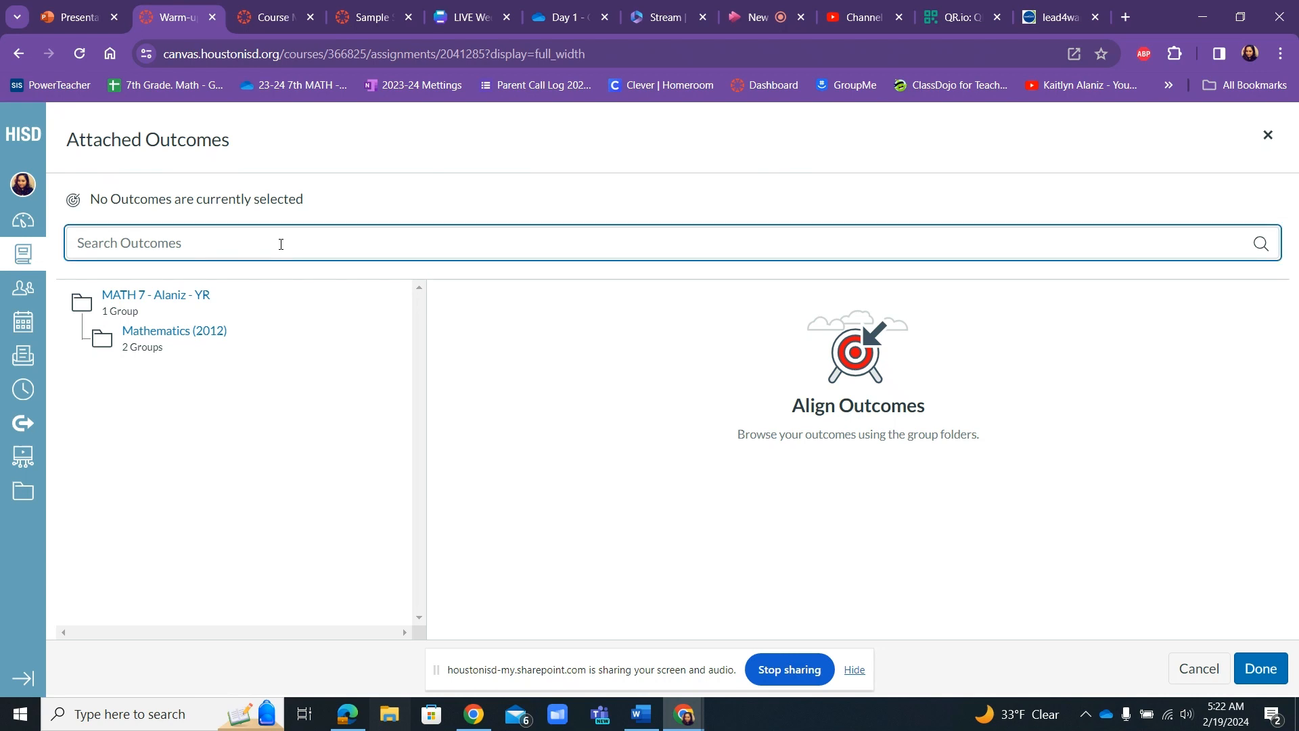
text(7.6A)
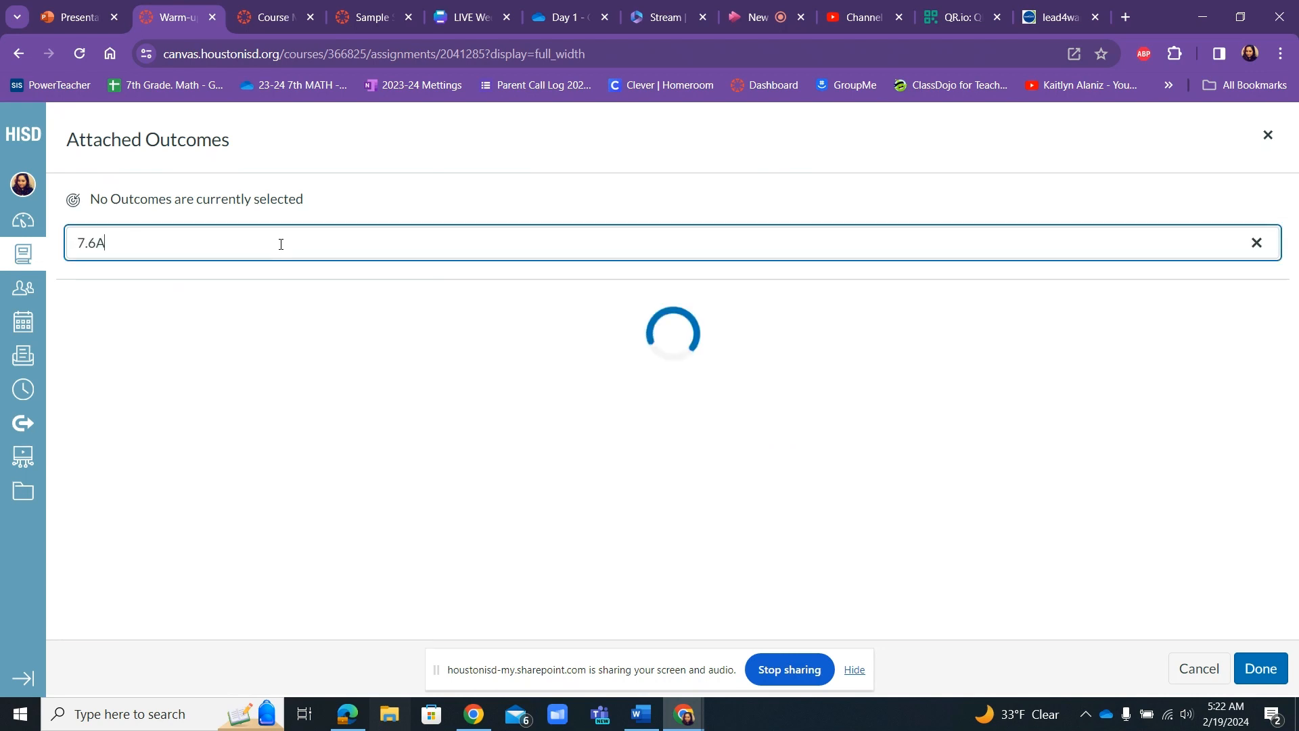
key(BackSpace)
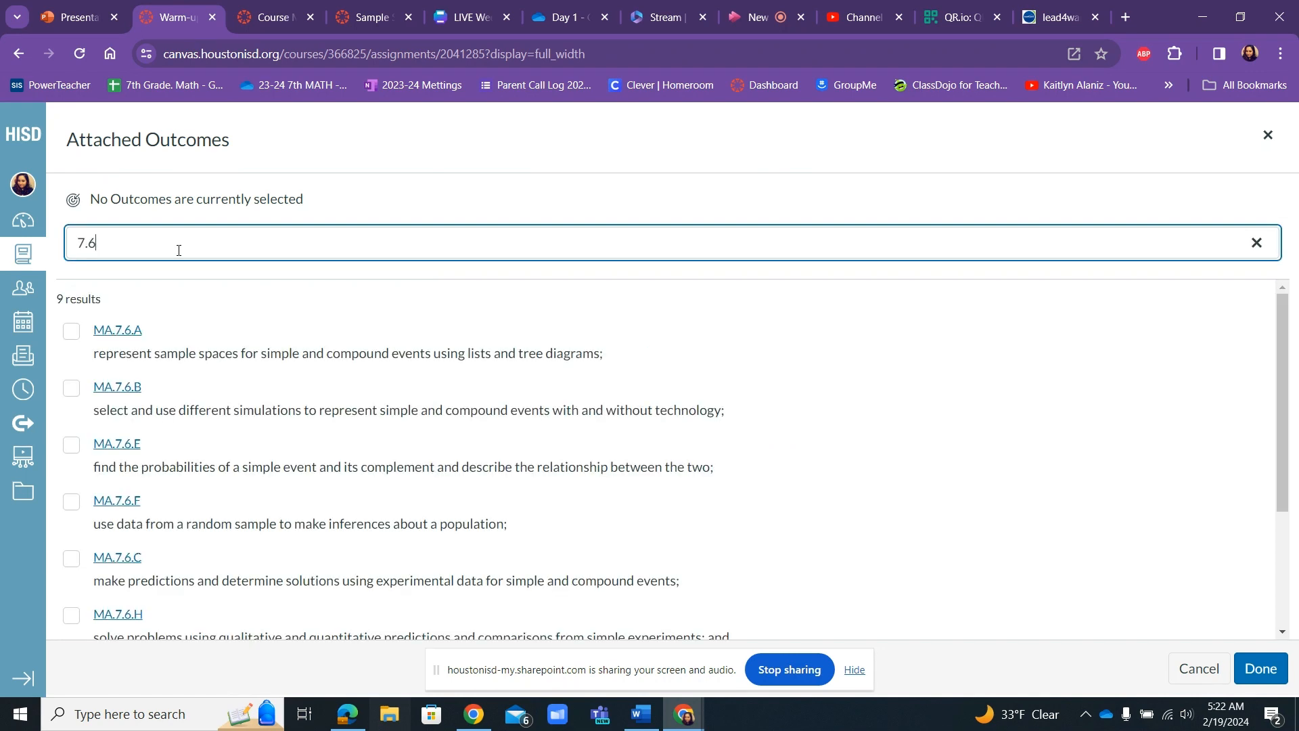
click(69, 329)
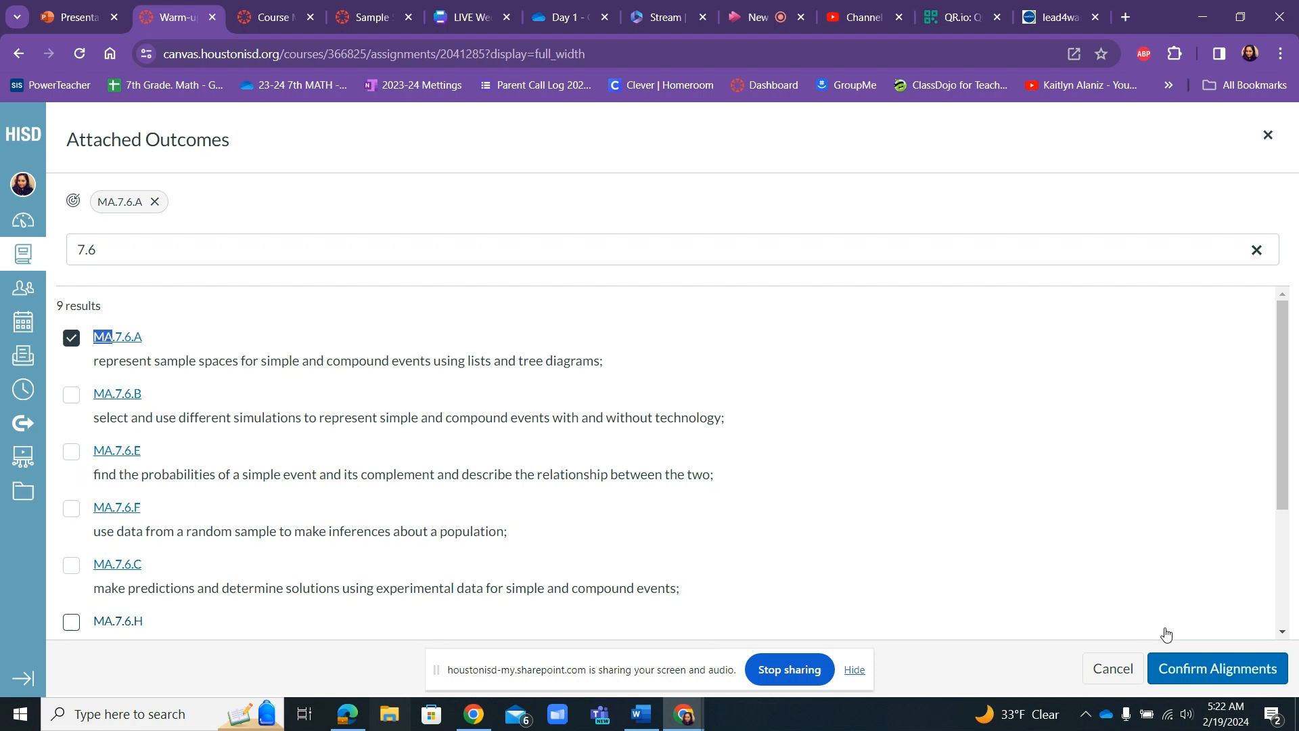
click(1191, 668)
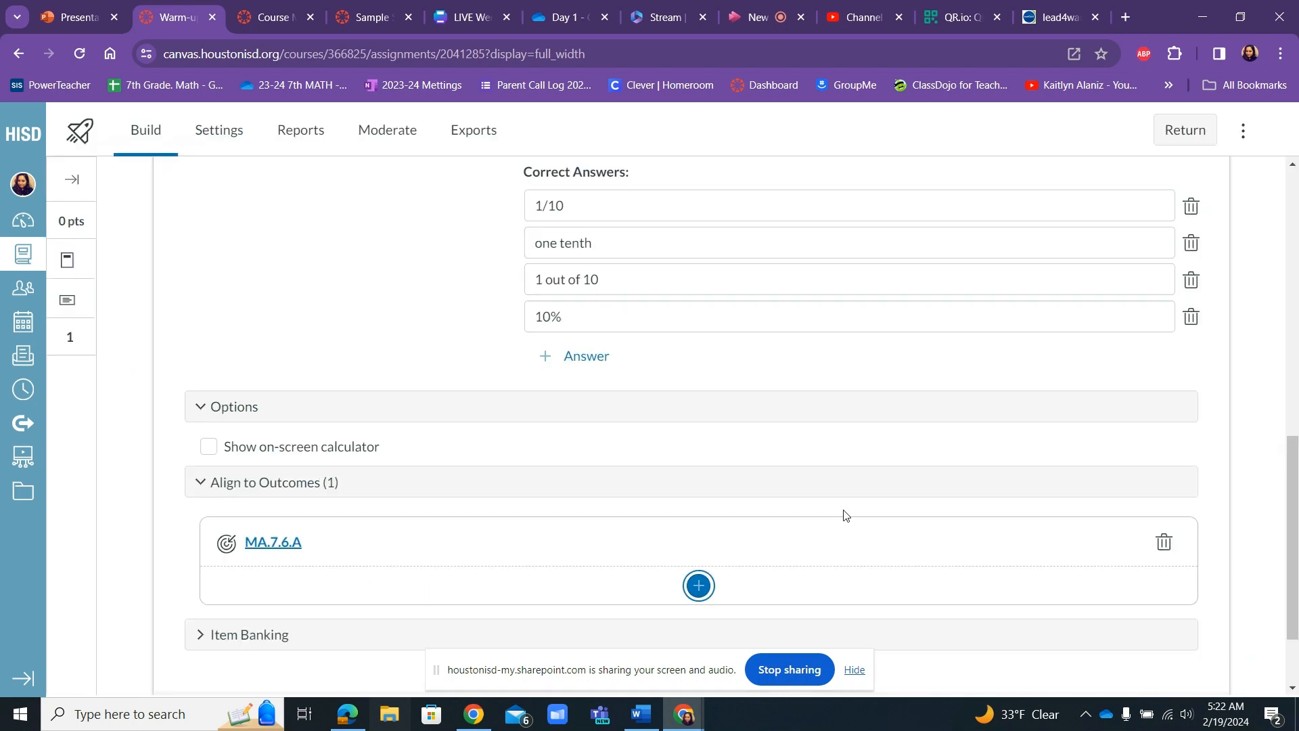
Add the question to the existing item bank Warm-up Questions.
drag(1293, 507, 1292, 548)
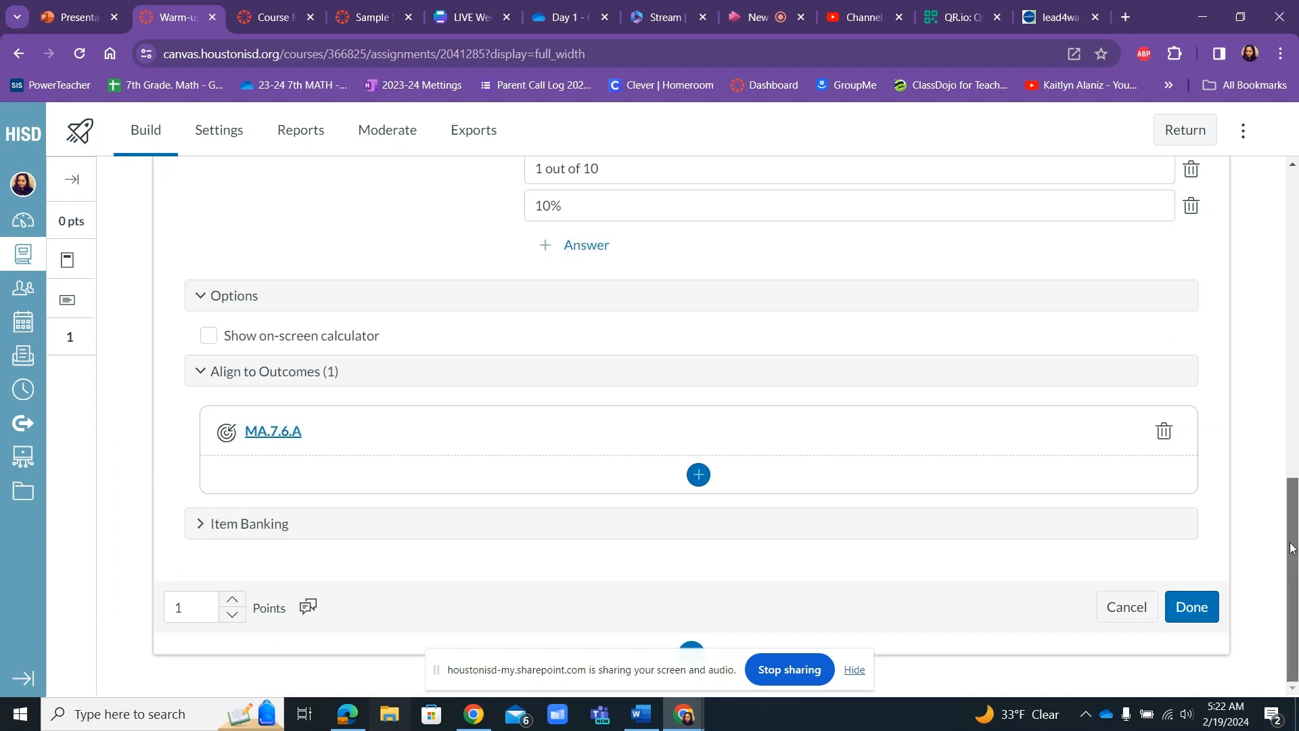
click(595, 521)
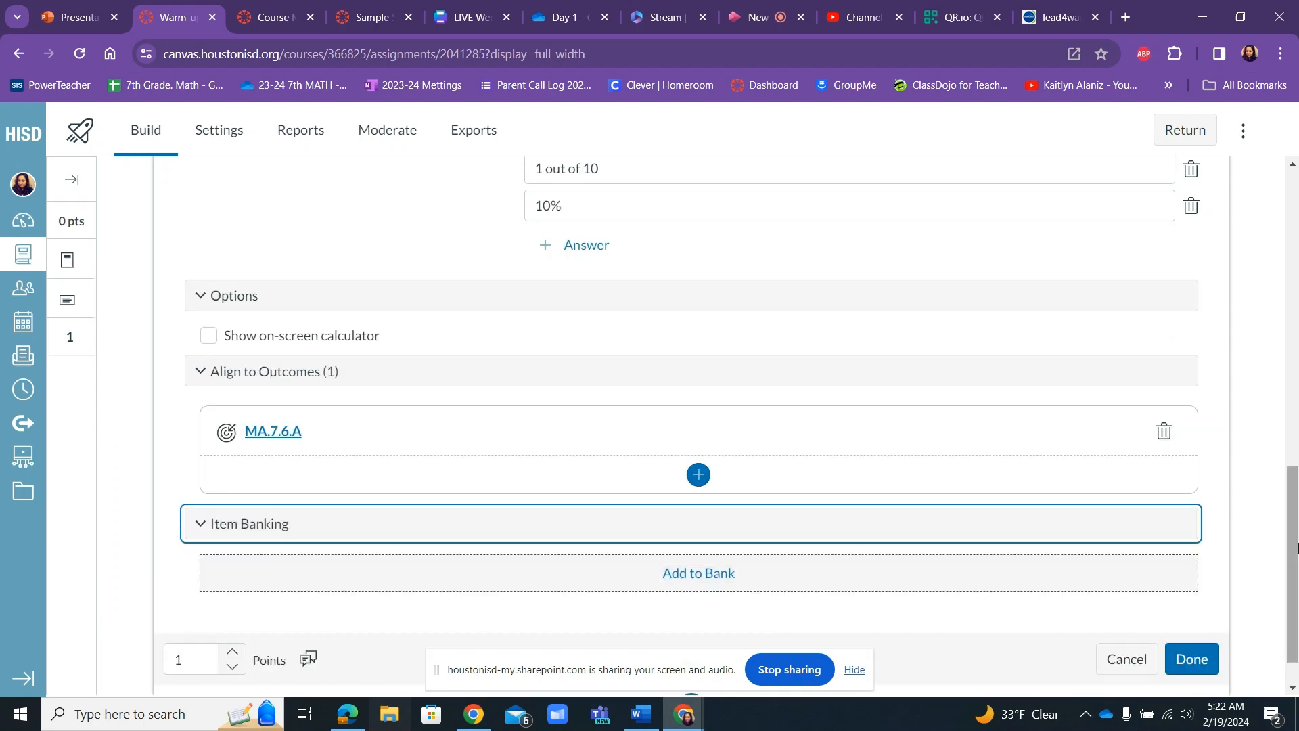
click(687, 580)
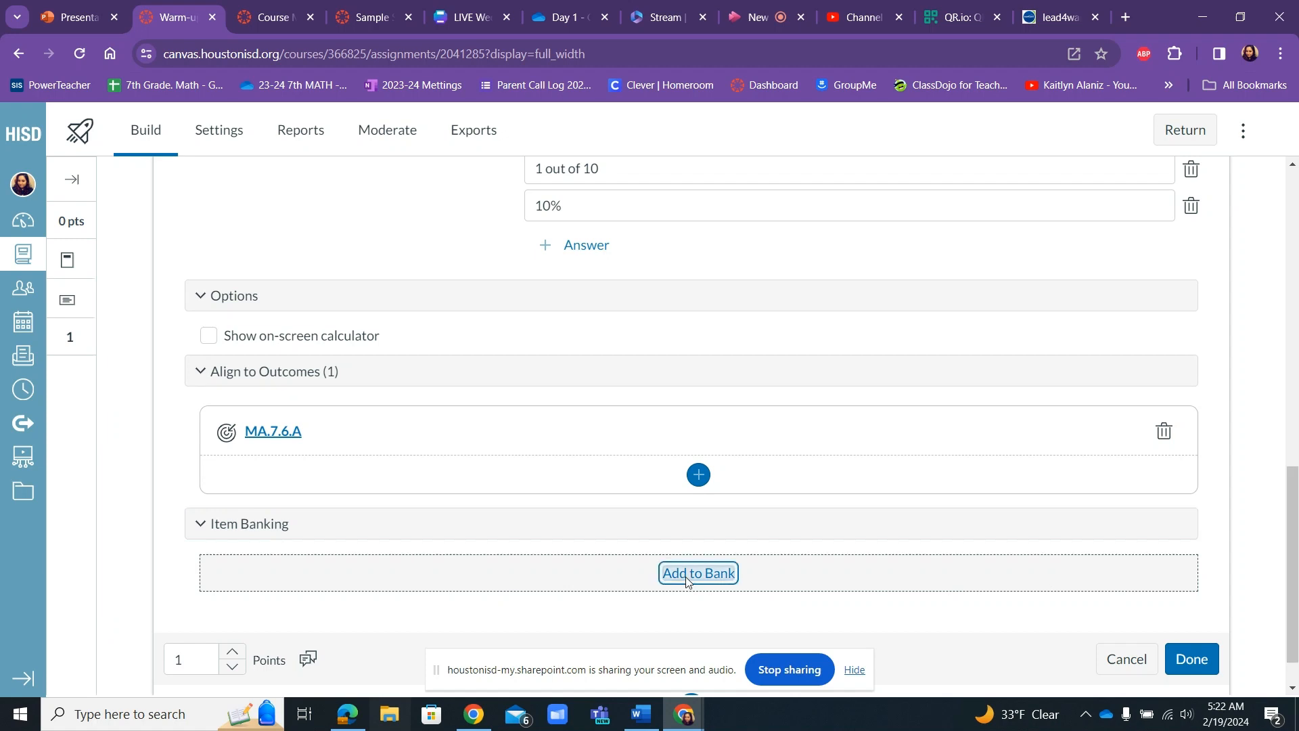
click(718, 426)
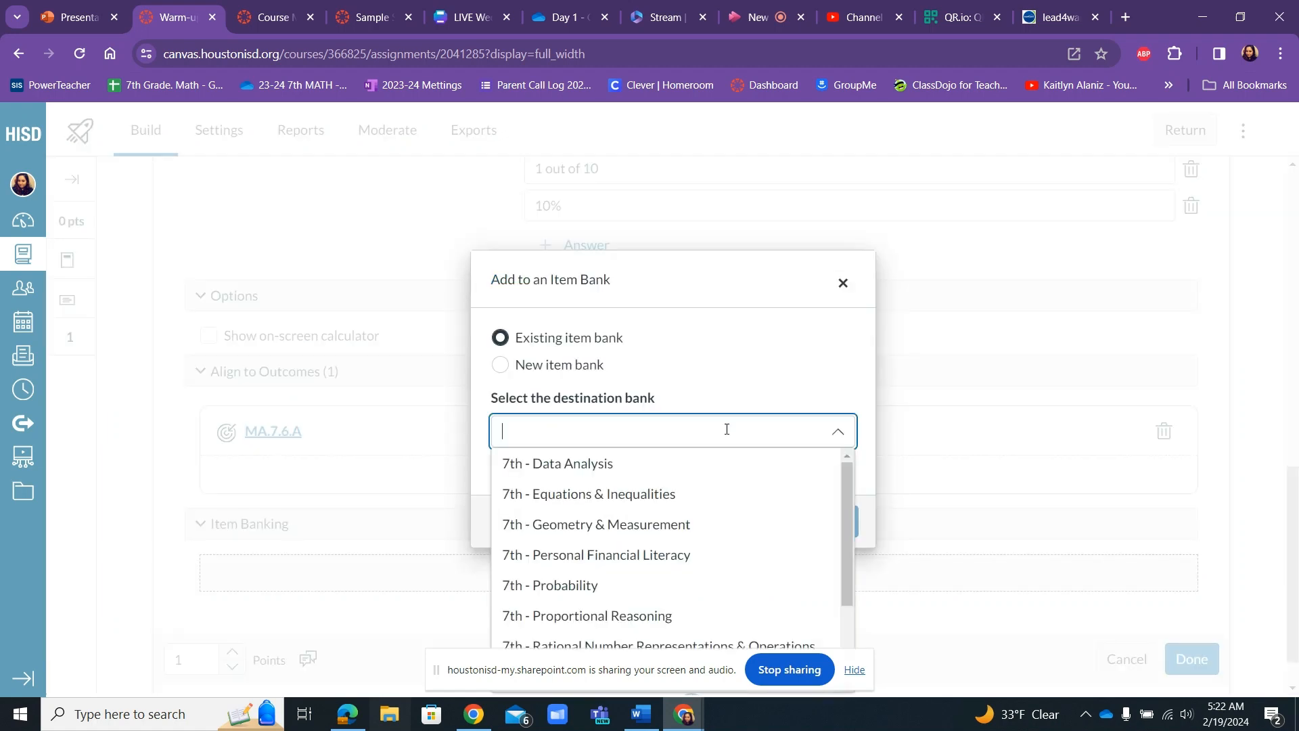
drag(847, 513, 854, 619)
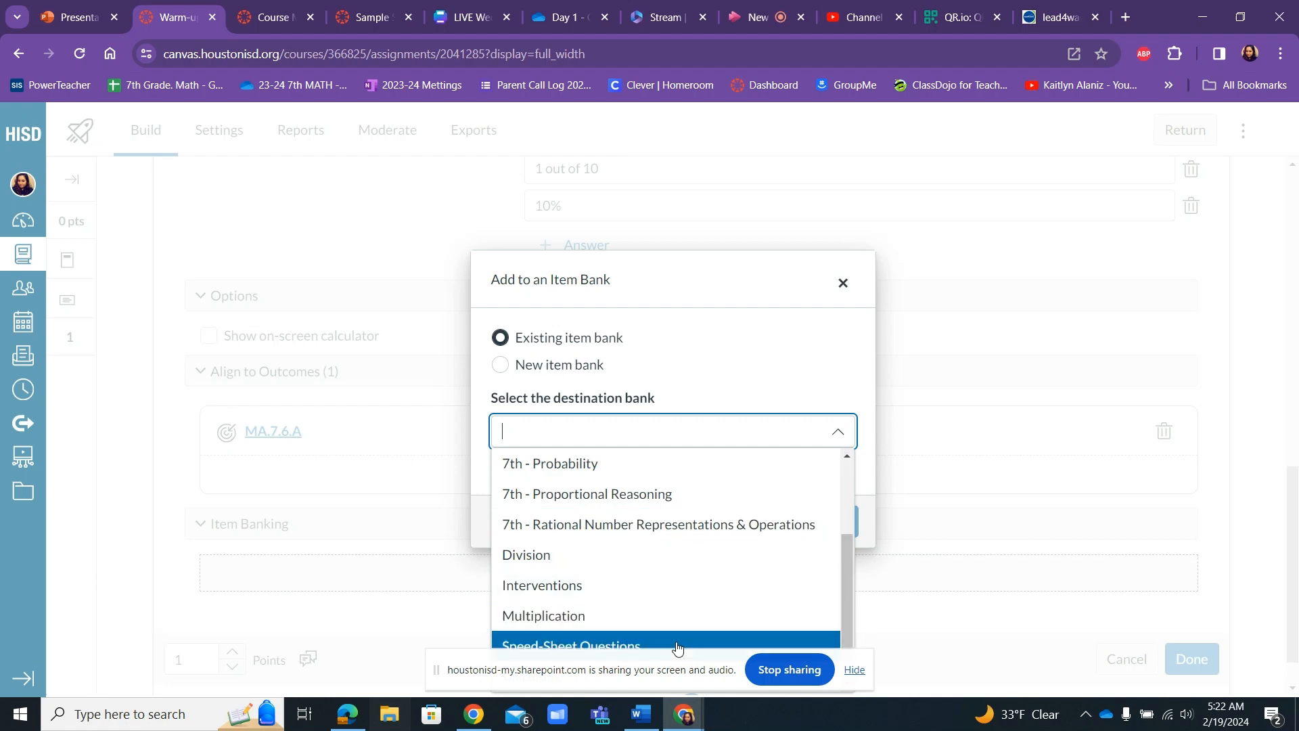
click(854, 672)
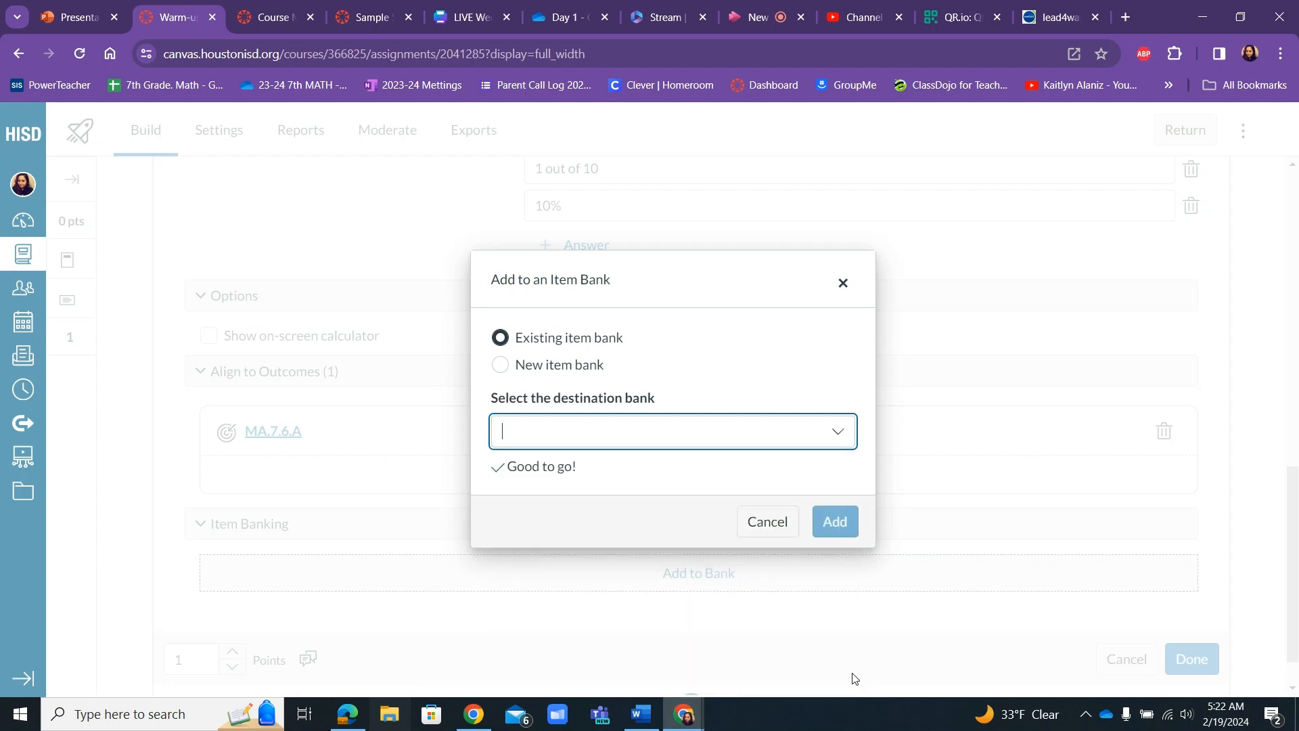
click(838, 436)
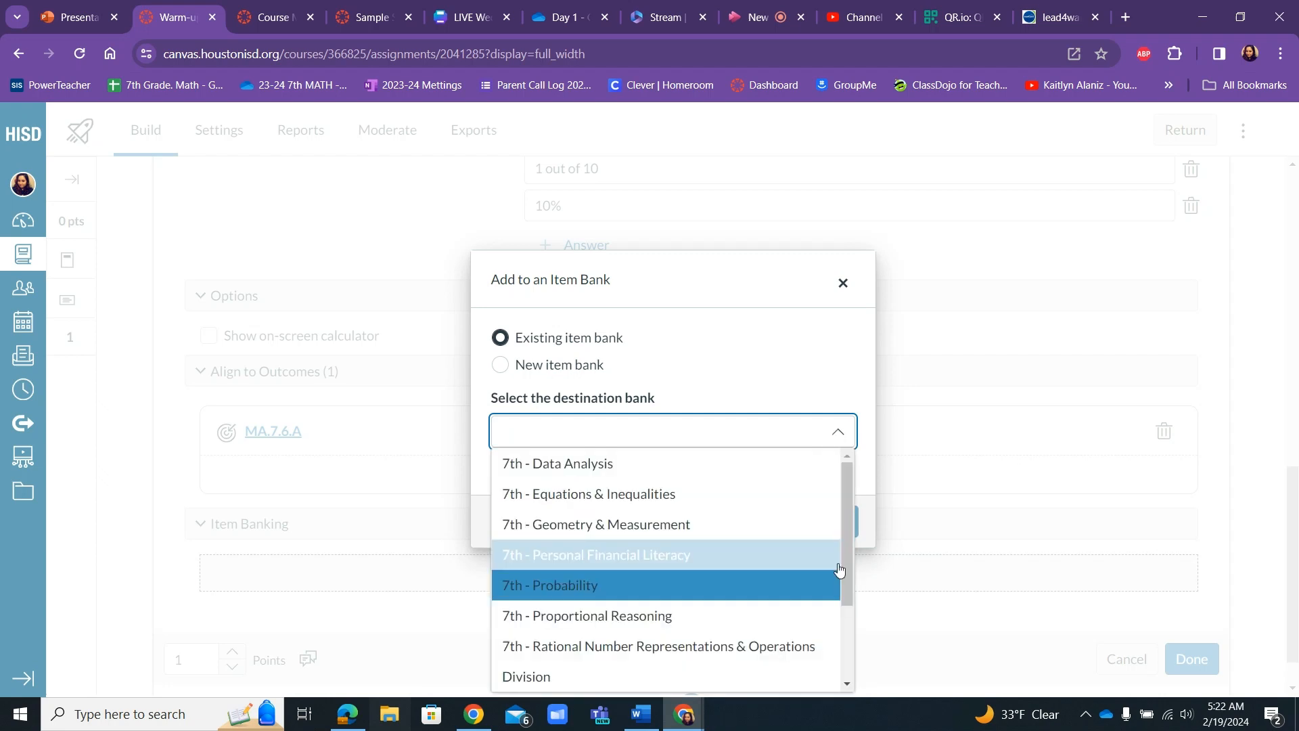
drag(839, 570, 841, 674)
click(624, 678)
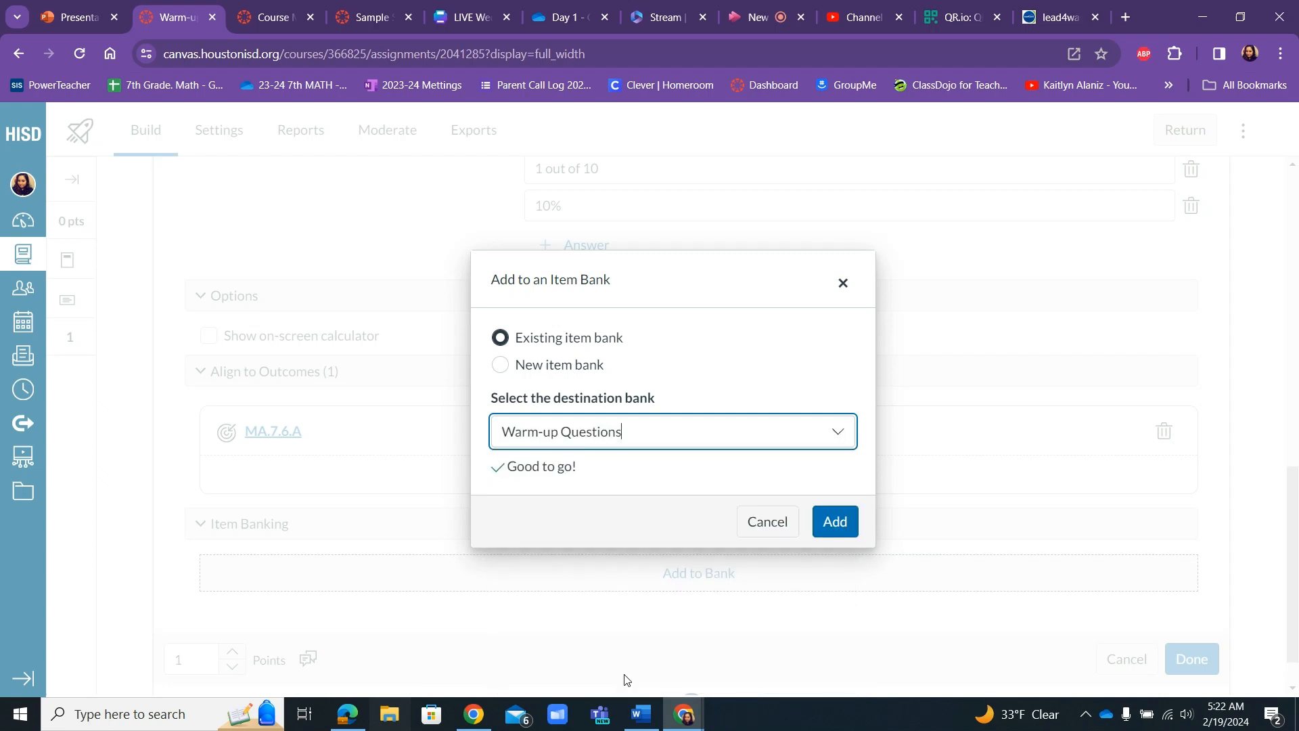
click(824, 520)
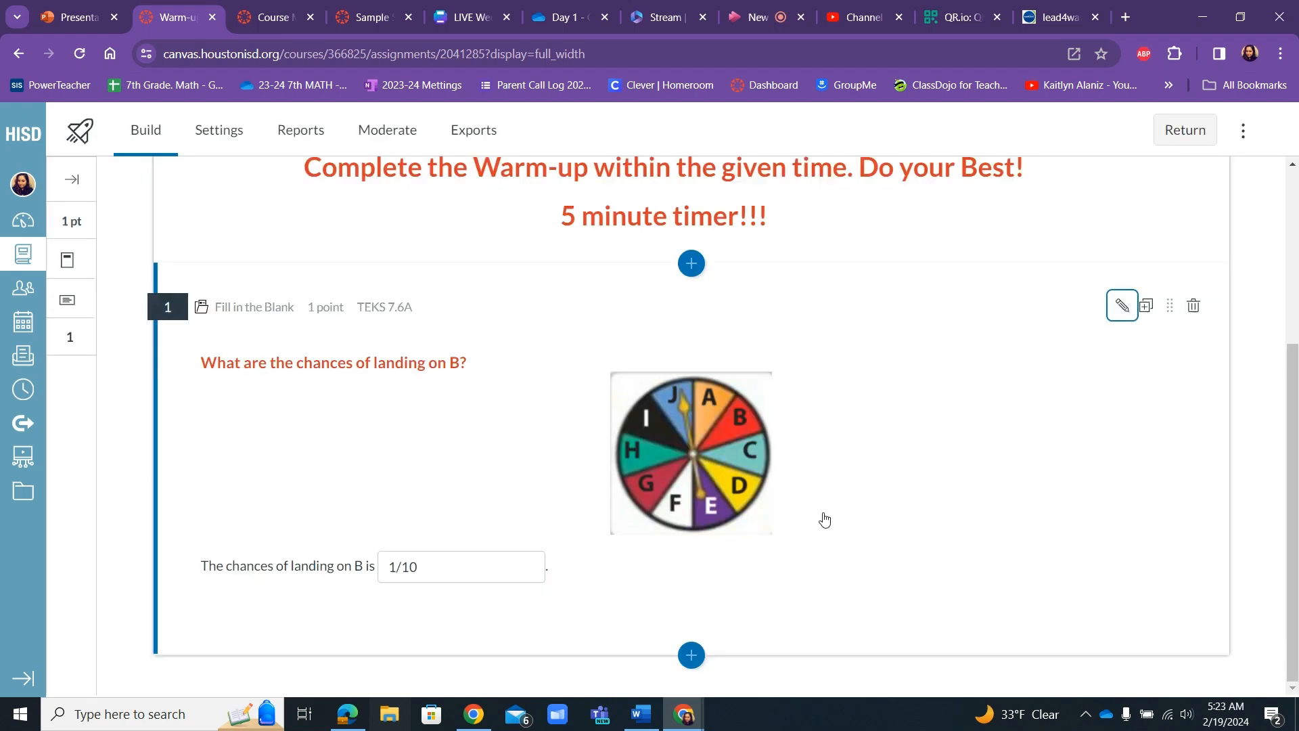